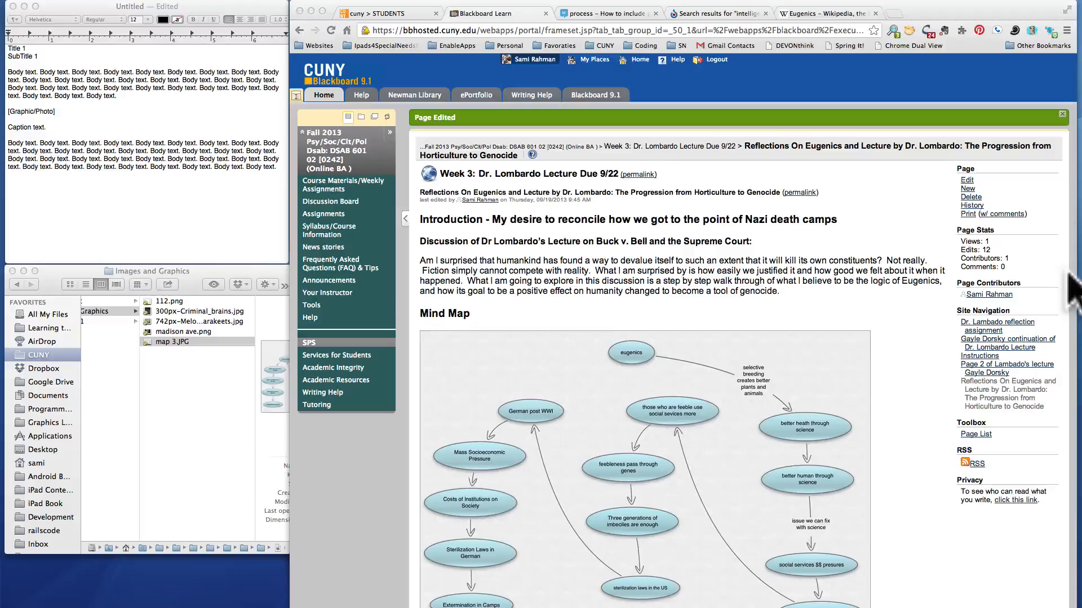
- Look through the finished reflections wiki page, examining its introduction, mind map, photos, charts and the Chart 5 caption
{"action": "scroll", "coordinate": [479, 352], "scroll_direction": "down", "scroll_amount": 10}
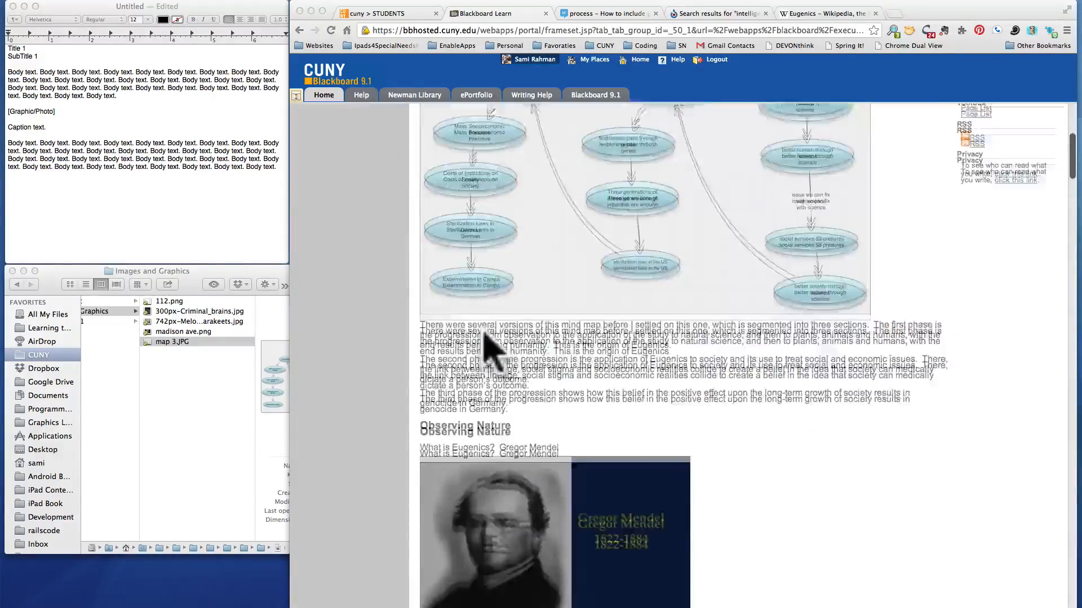
{"action": "scroll", "coordinate": [489, 348], "scroll_direction": "up", "scroll_amount": 8}
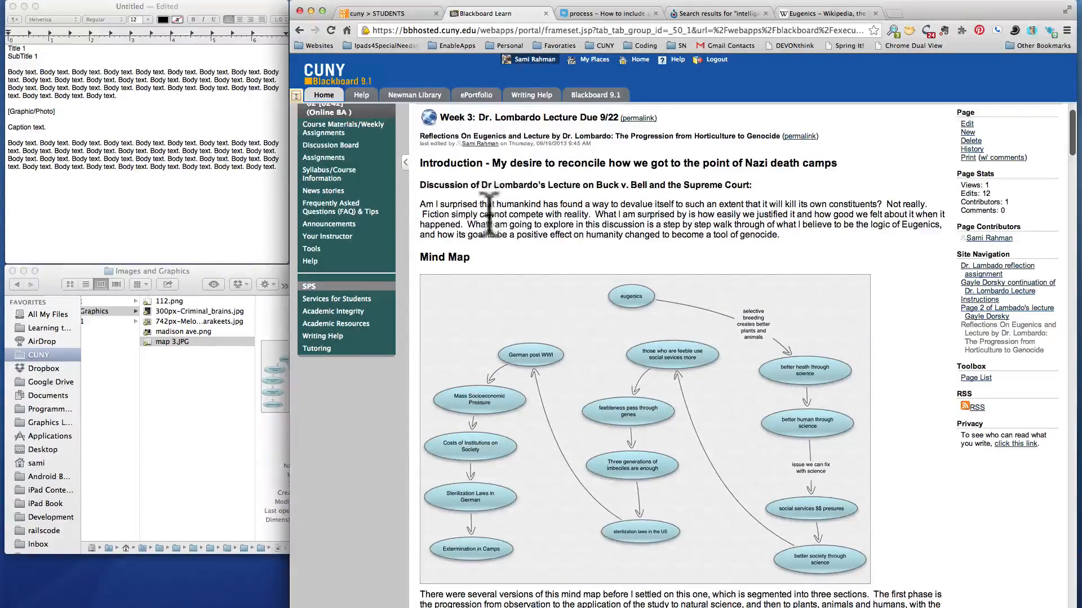
{"action": "left_click_drag", "start_coordinate": [482, 215], "coordinate": [571, 235]}
{"action": "left_click_drag", "start_coordinate": [456, 158], "coordinate": [564, 236]}
{"action": "scroll", "coordinate": [564, 236], "scroll_direction": "down", "scroll_amount": 6}
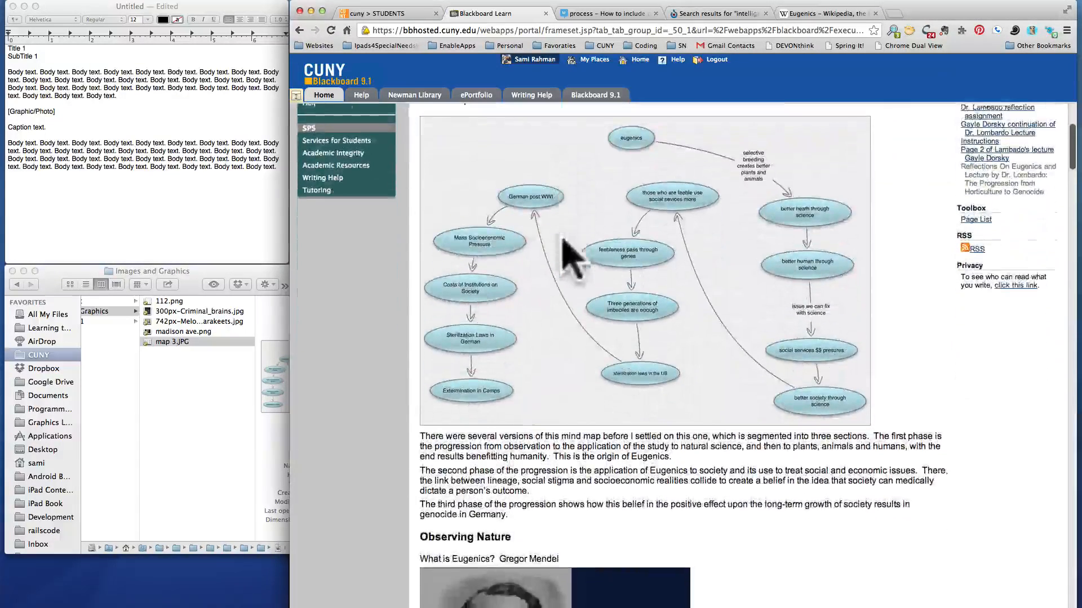
{"action": "scroll", "coordinate": [516, 439], "scroll_direction": "down", "scroll_amount": 5}
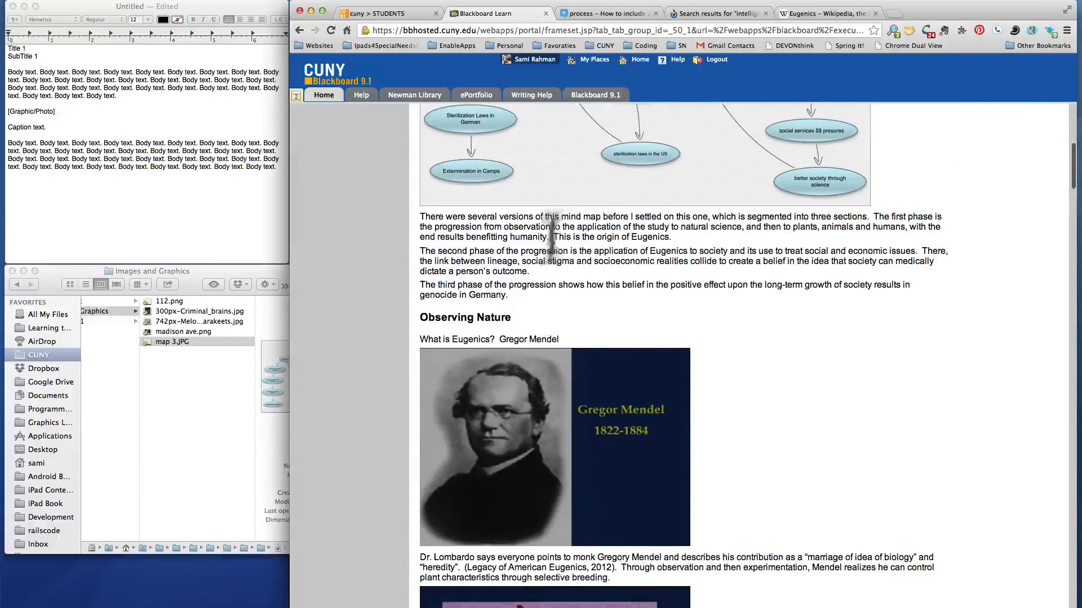
{"action": "scroll", "coordinate": [506, 410], "scroll_direction": "down", "scroll_amount": 15}
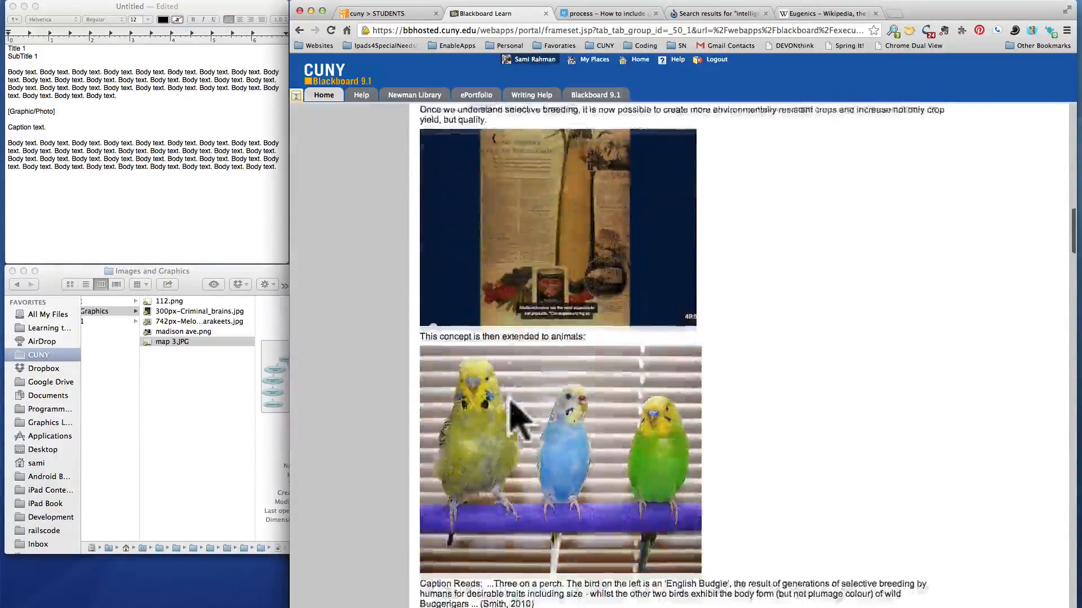
{"action": "scroll", "coordinate": [515, 411], "scroll_direction": "down", "scroll_amount": 7}
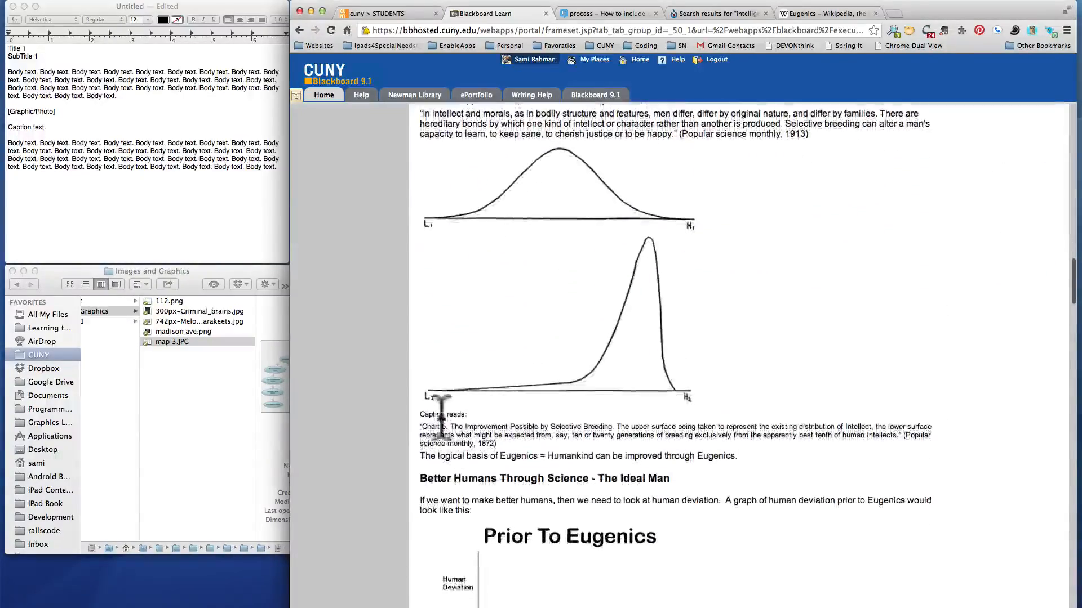
{"action": "left_click_drag", "start_coordinate": [426, 427], "coordinate": [497, 445]}
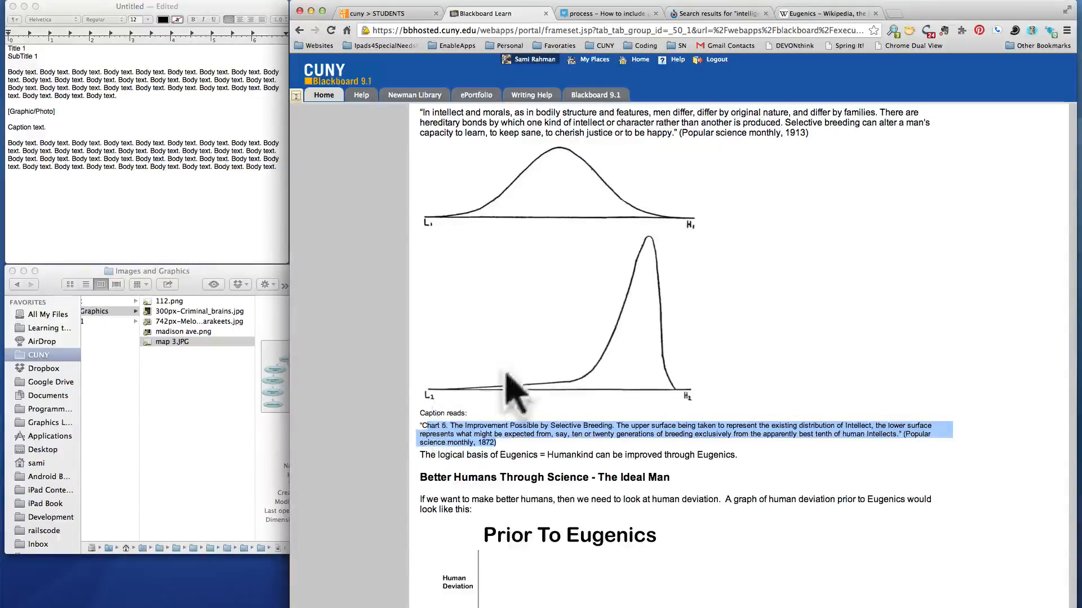
{"action": "scroll", "coordinate": [524, 423], "scroll_direction": "down", "scroll_amount": 3}
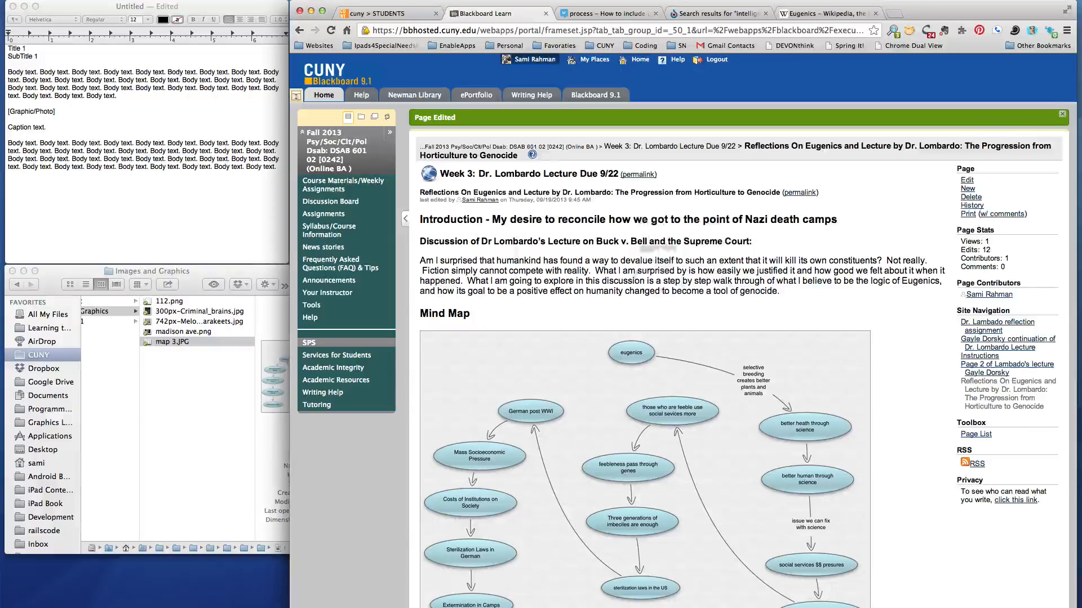
- Review the draft text document's title, subtitle, body text and [Graphic/Photo] placeholder
{"action": "left_click", "coordinate": [104, 209]}
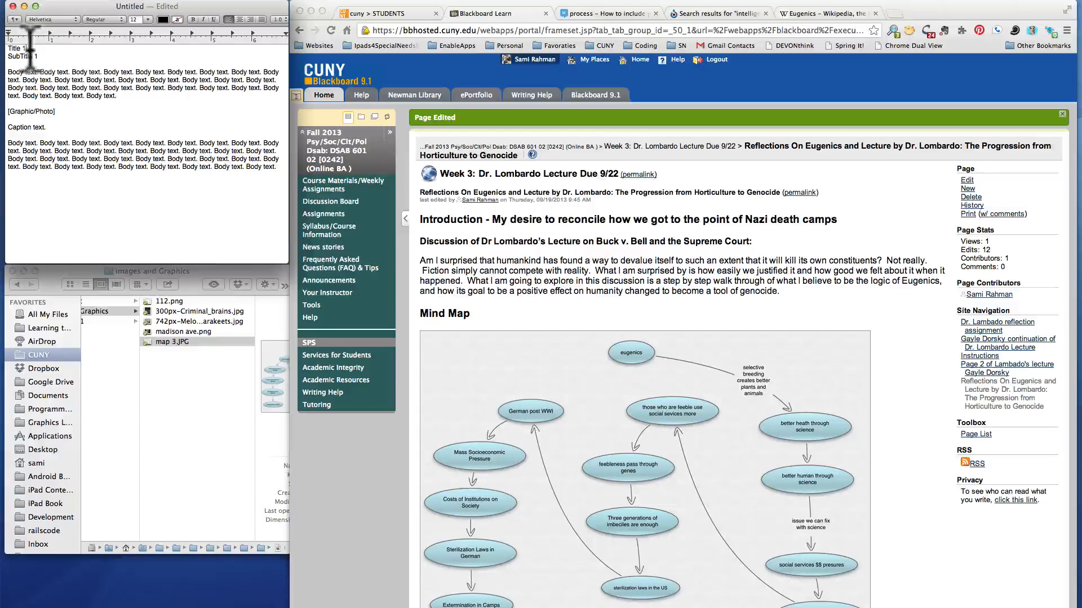
{"action": "left_click_drag", "start_coordinate": [30, 49], "coordinate": [8, 59]}
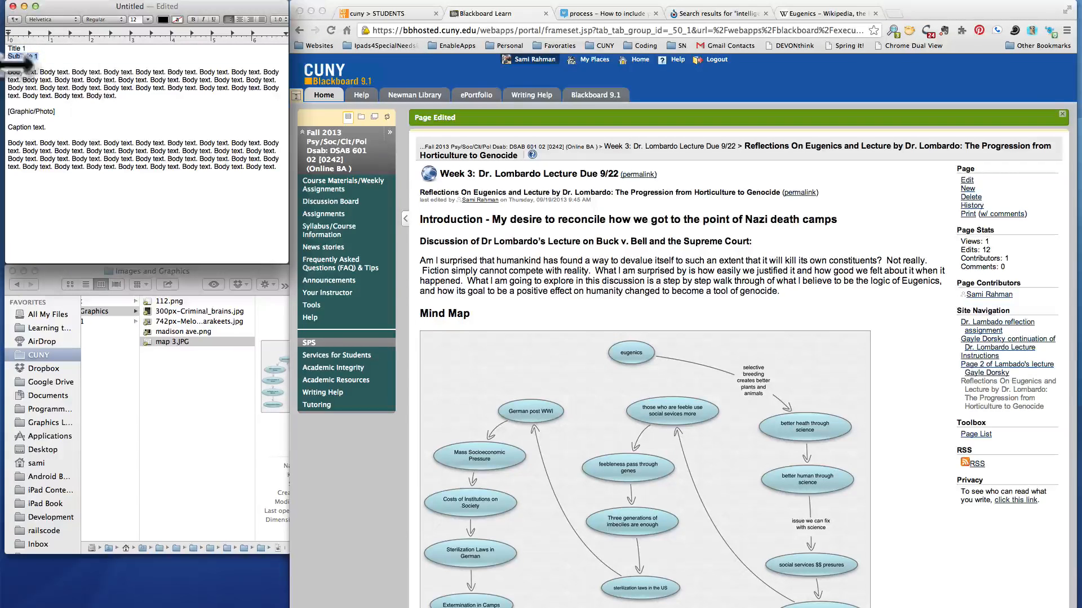
{"action": "left_click", "coordinate": [100, 80]}
{"action": "left_click_drag", "start_coordinate": [115, 94], "coordinate": [39, 72]}
{"action": "left_click", "coordinate": [50, 116]}
{"action": "left_click_drag", "start_coordinate": [60, 112], "coordinate": [4, 112]}
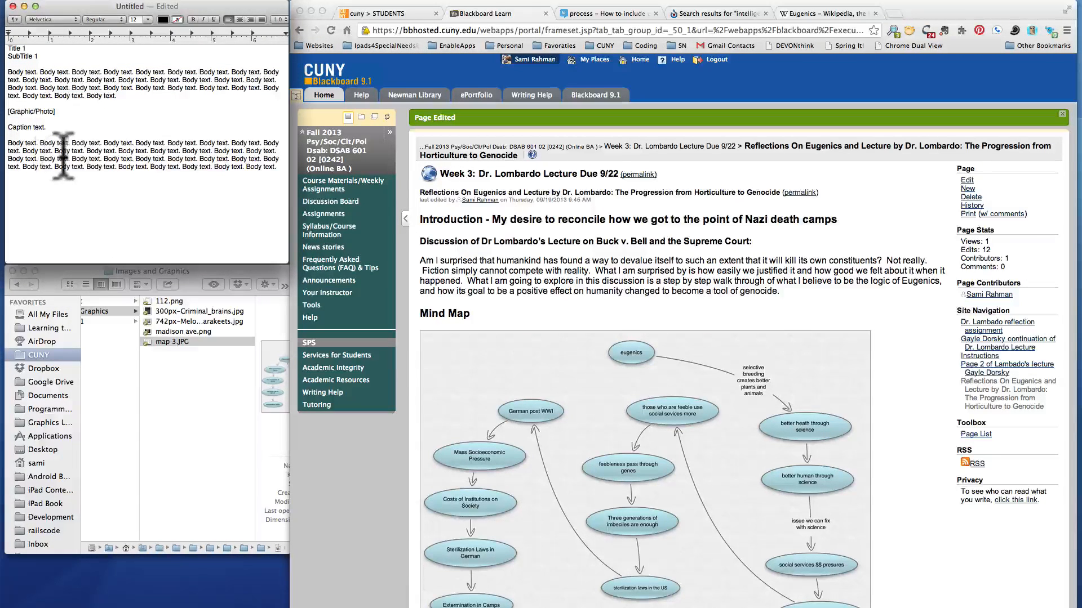
- Preview madison ave.png and map 3.JPG in the Images and Graphics folder
{"action": "left_click", "coordinate": [146, 375]}
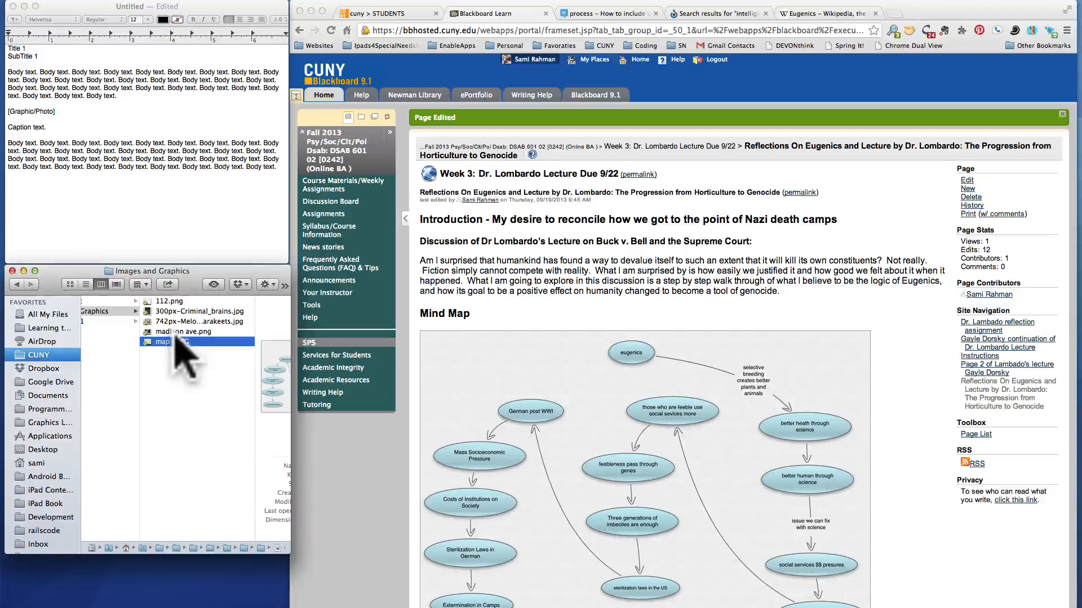
{"action": "left_click", "coordinate": [206, 332]}
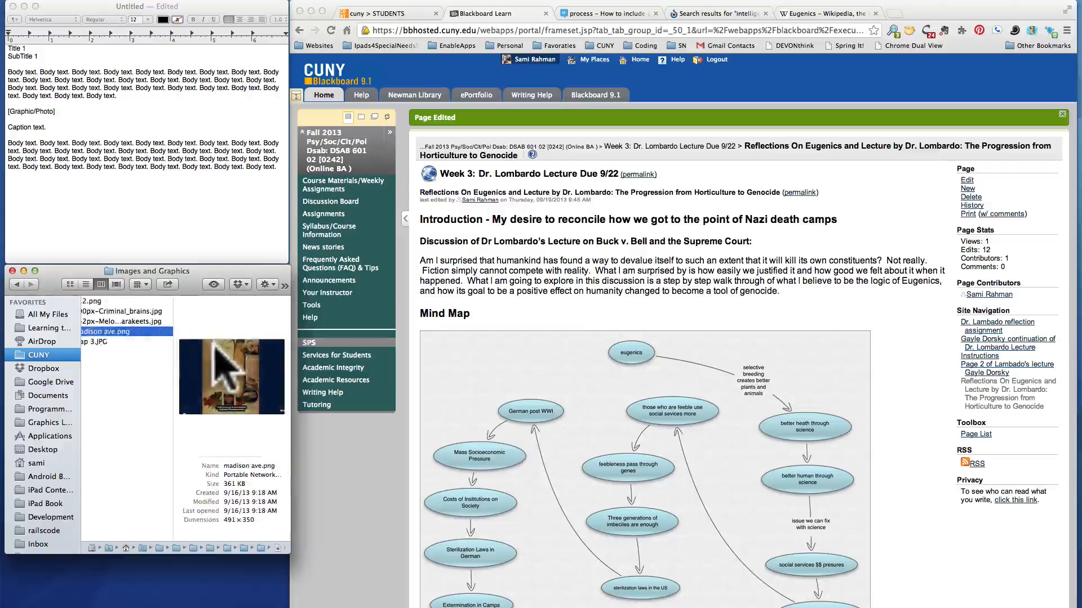
{"action": "left_click", "coordinate": [112, 341]}
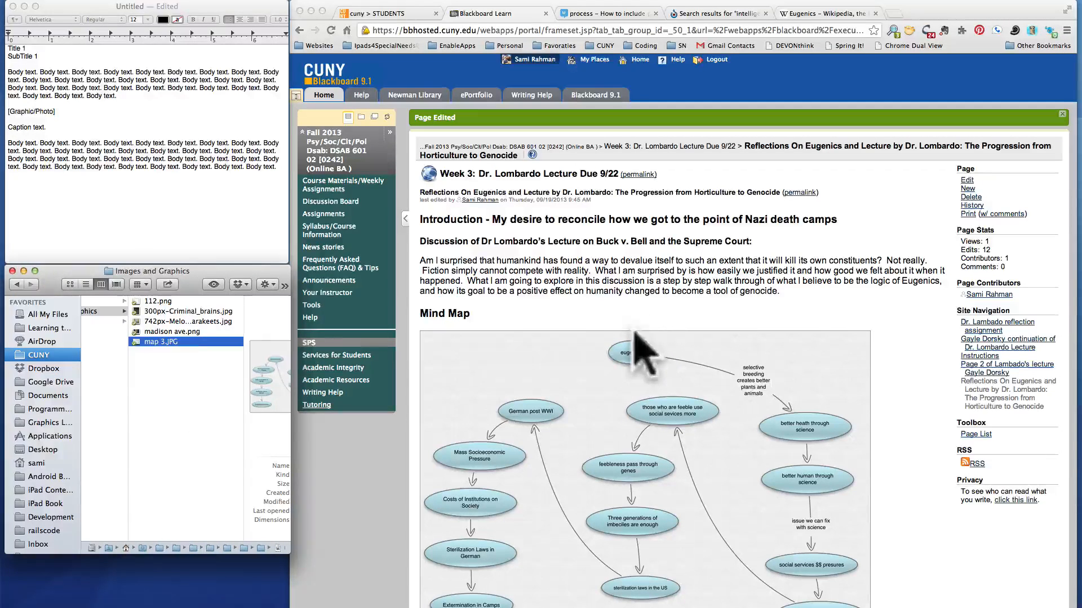
{"action": "left_click", "coordinate": [163, 342]}
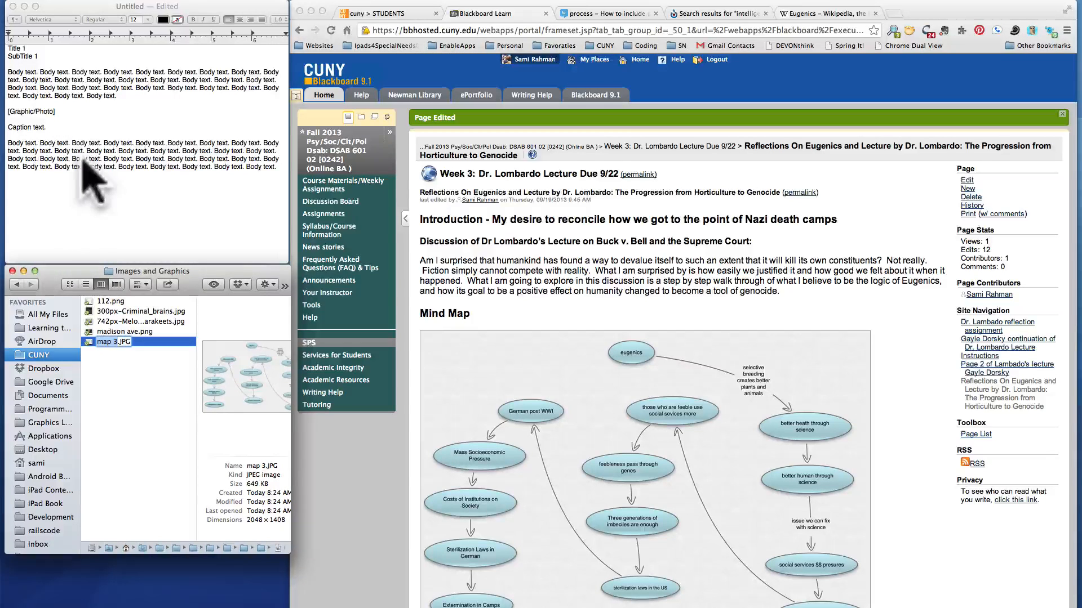
{"action": "scroll", "coordinate": [789, 197], "scroll_direction": "down", "scroll_amount": 1}
{"action": "scroll", "coordinate": [828, 200], "scroll_direction": "up", "scroll_amount": 1}
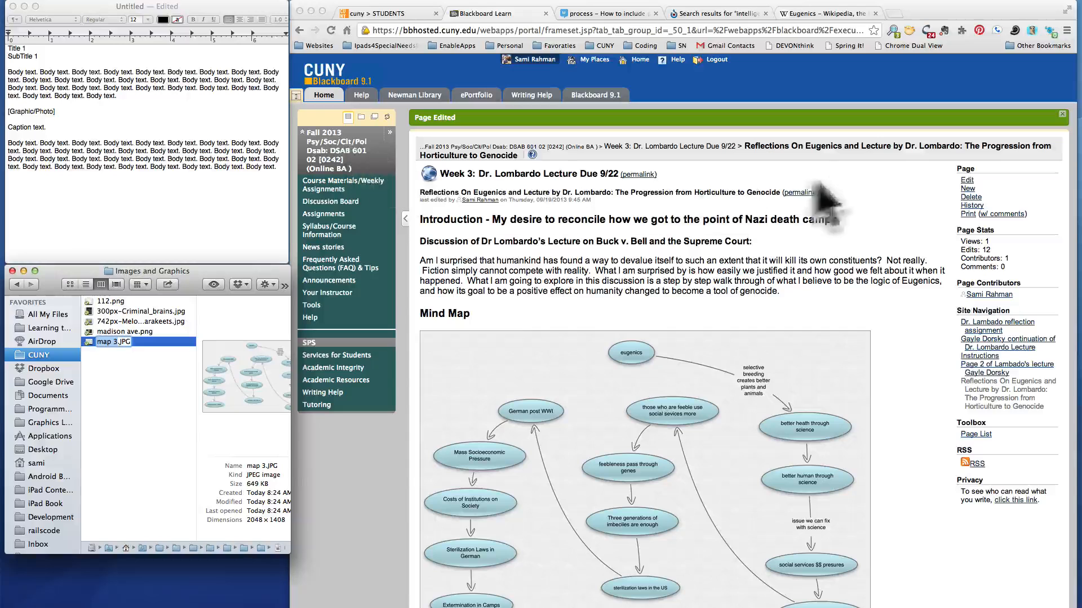
- Create a new page in the Week 3 lecture wiki and name it Test Doc
{"action": "left_click", "coordinate": [966, 192]}
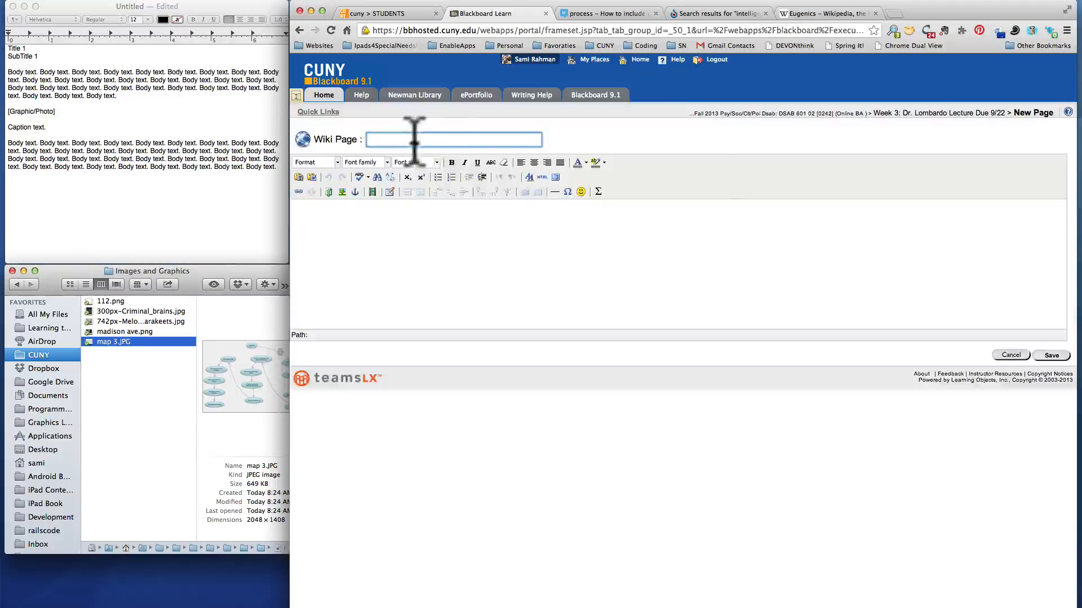
{"action": "left_click", "coordinate": [414, 139]}
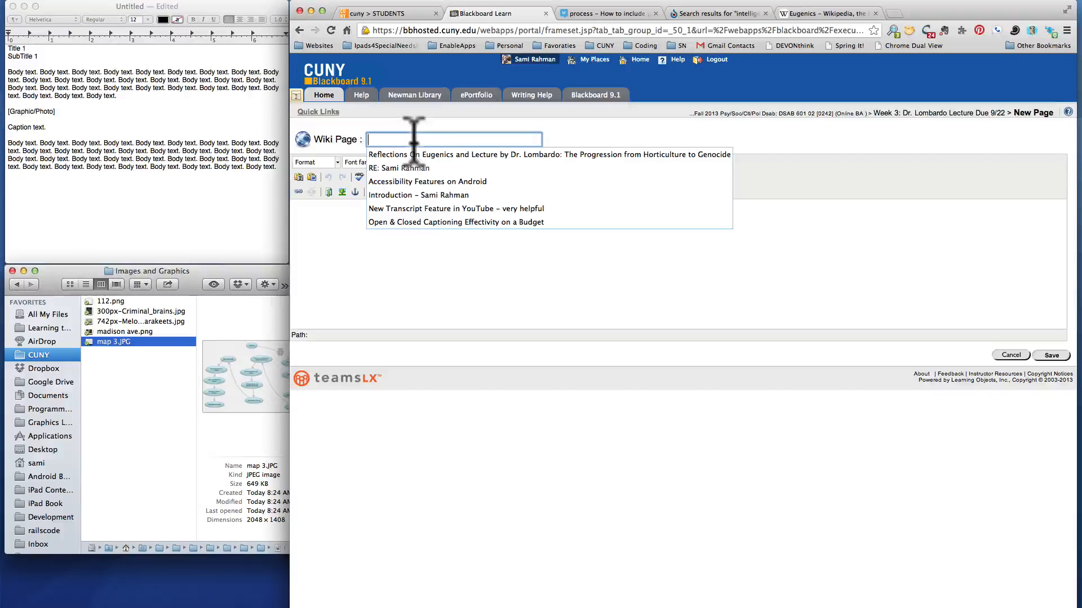
{"action": "type", "text": "Test D"}
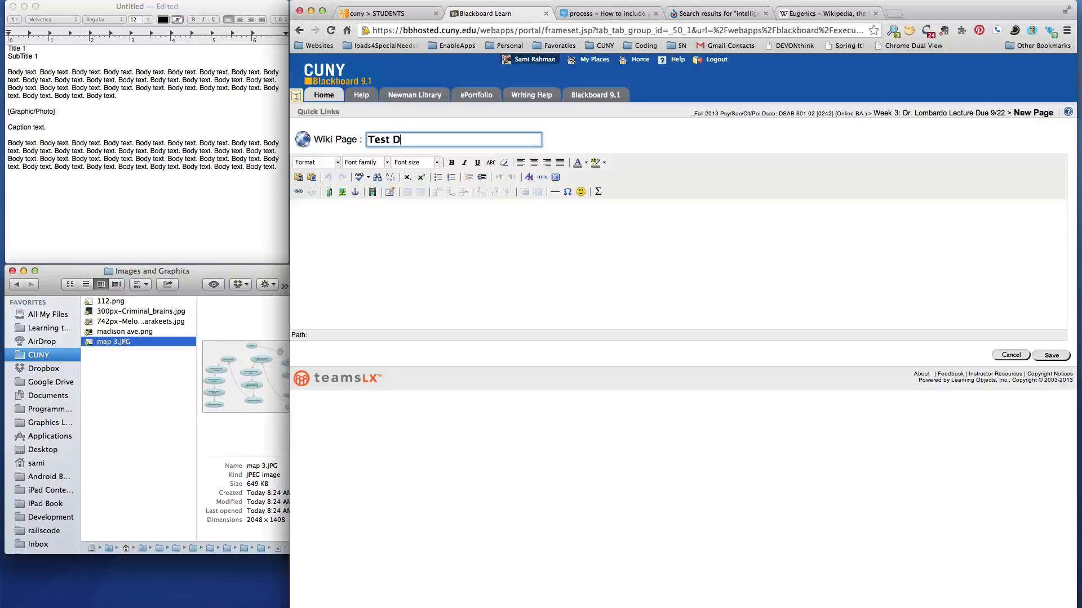
{"action": "type", "text": "oc,"}
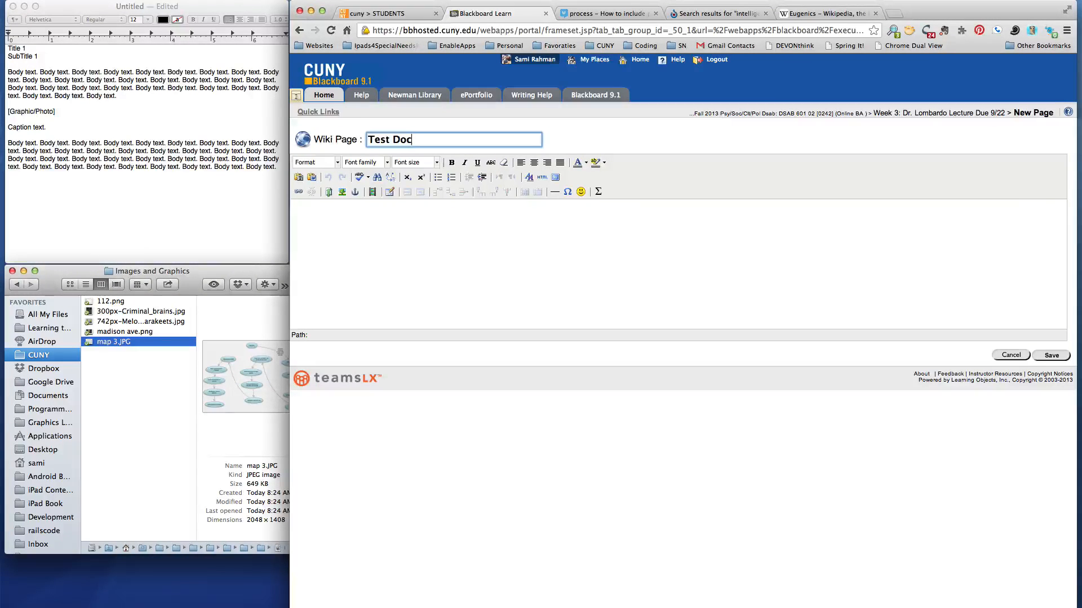
- Copy the entire draft from the untitled text document, from Title 1 through the last body paragraph
{"action": "left_click", "coordinate": [409, 239]}
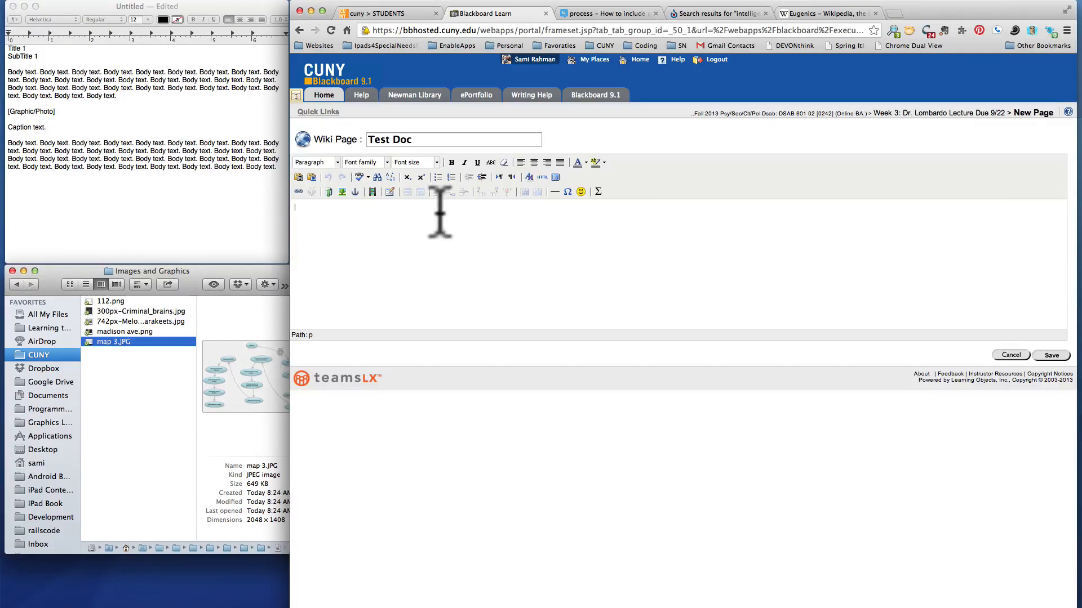
{"action": "left_click", "coordinate": [174, 206]}
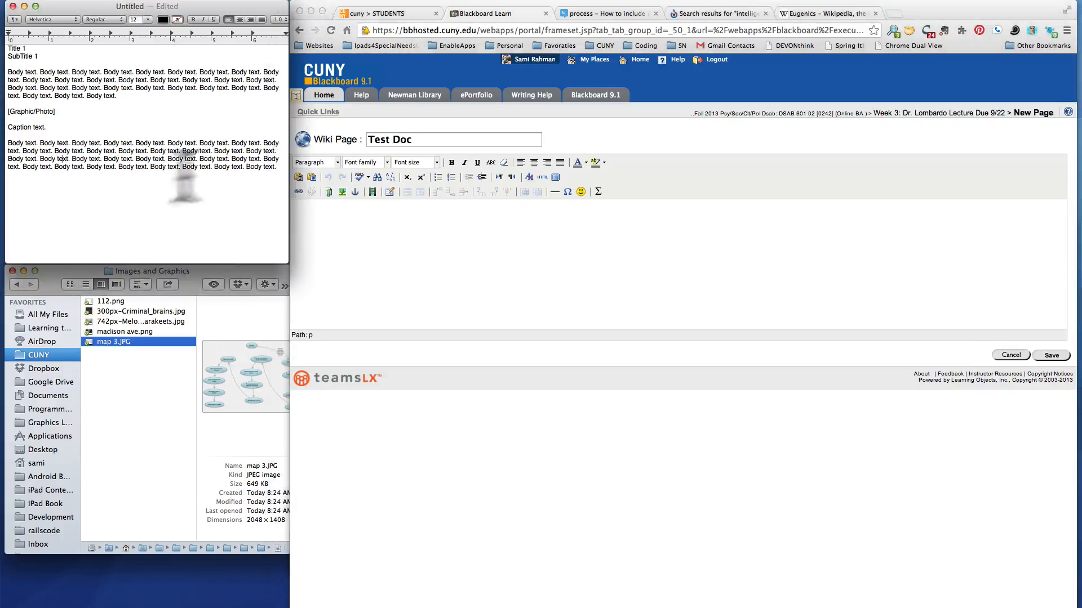
{"action": "left_click_drag", "start_coordinate": [278, 167], "coordinate": [7, 47]}
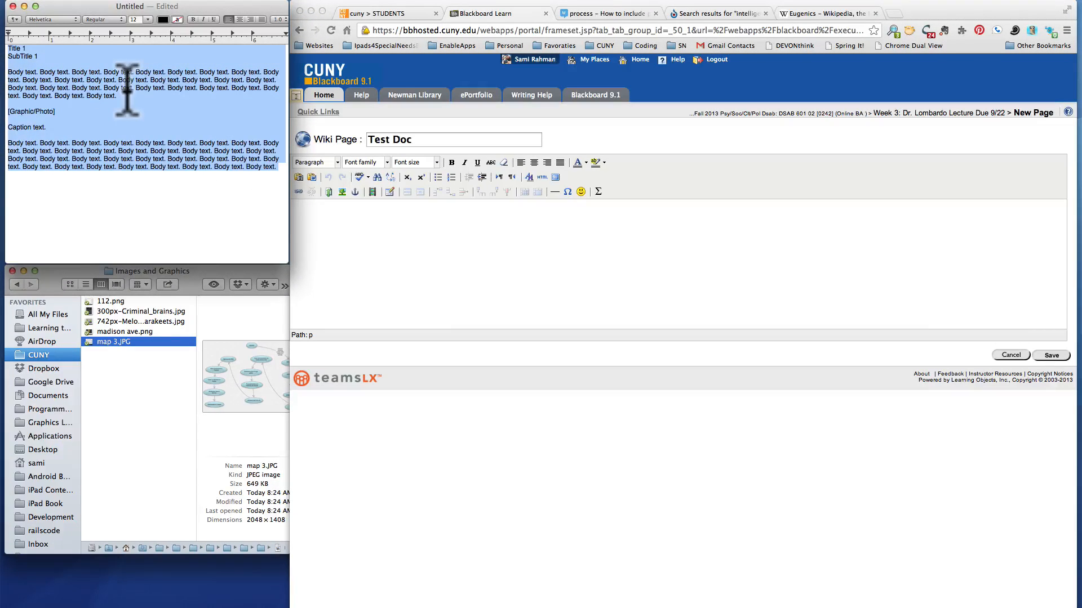
{"action": "left_click", "coordinate": [330, 214]}
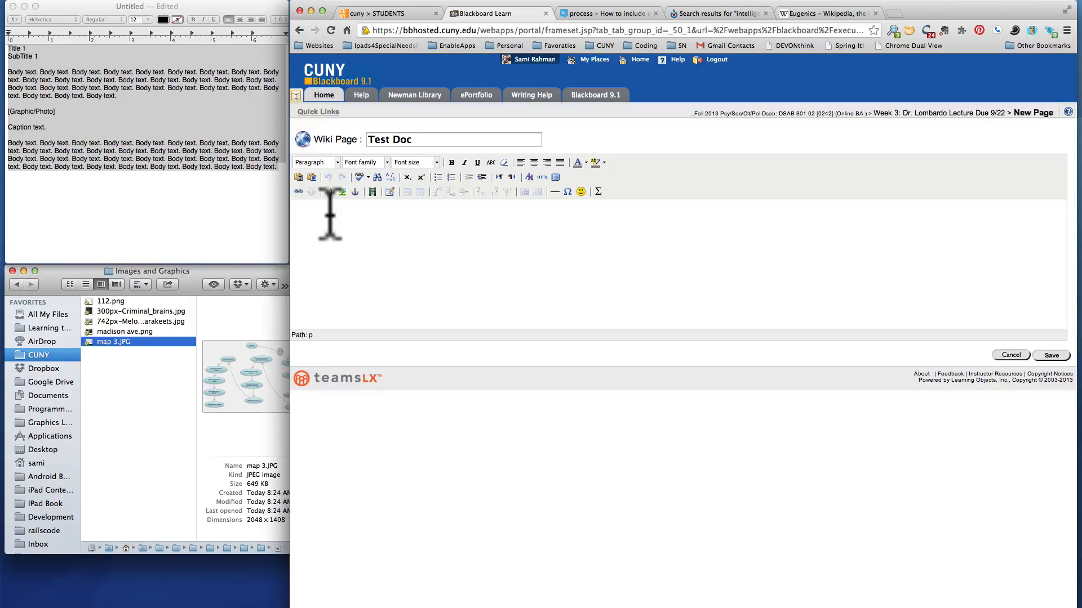
{"action": "left_click", "coordinate": [175, 132]}
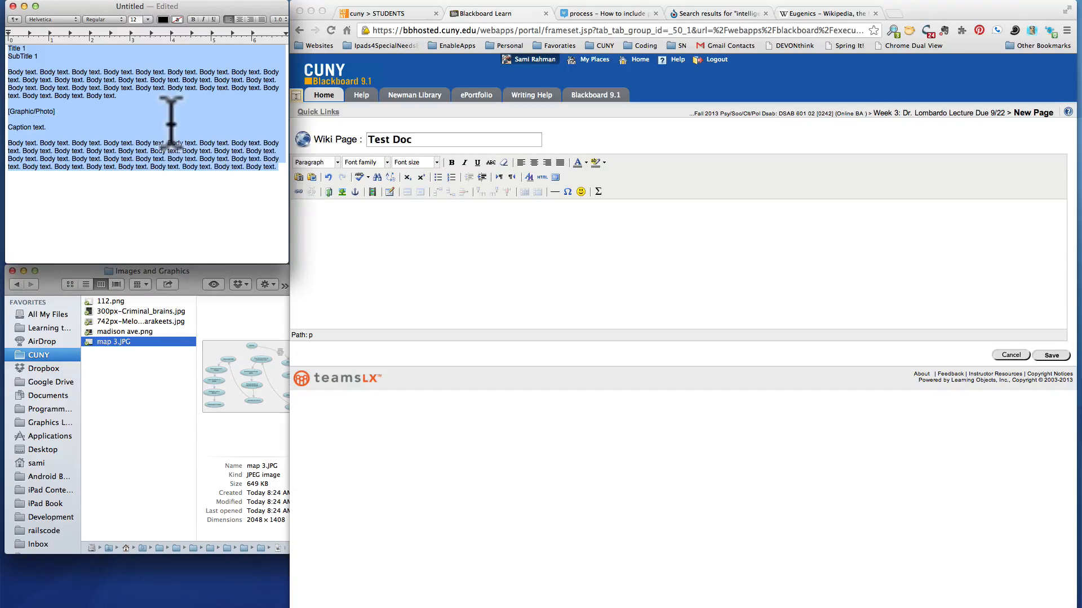
{"action": "right_click", "coordinate": [171, 123]}
{"action": "left_click", "coordinate": [191, 166]}
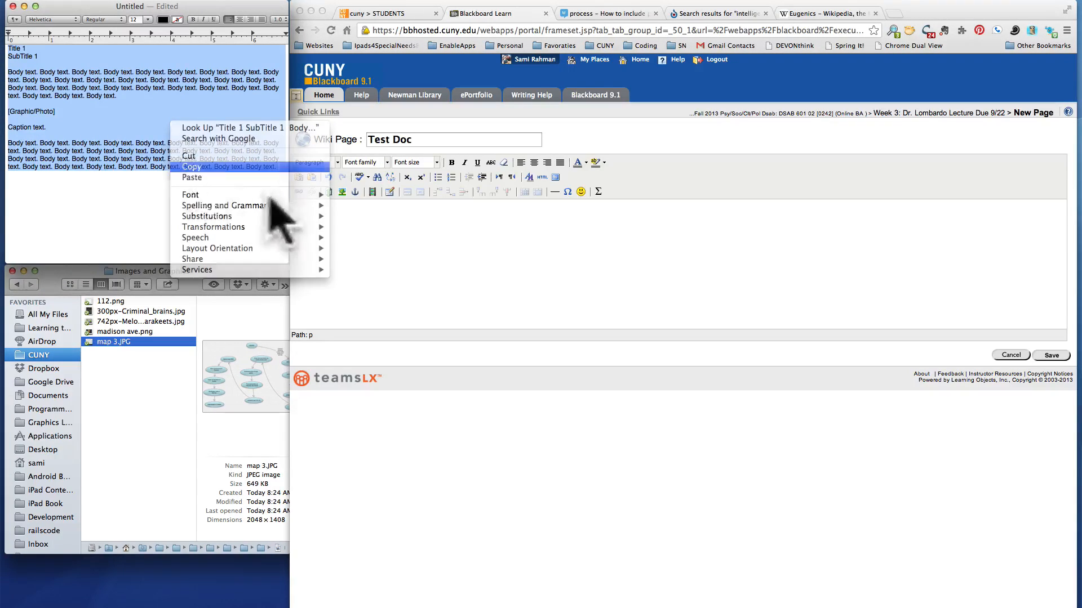
- Paste the copied draft text into the body of the Test Doc wiki page
{"action": "left_click", "coordinate": [309, 207]}
{"action": "right_click", "coordinate": [310, 207]}
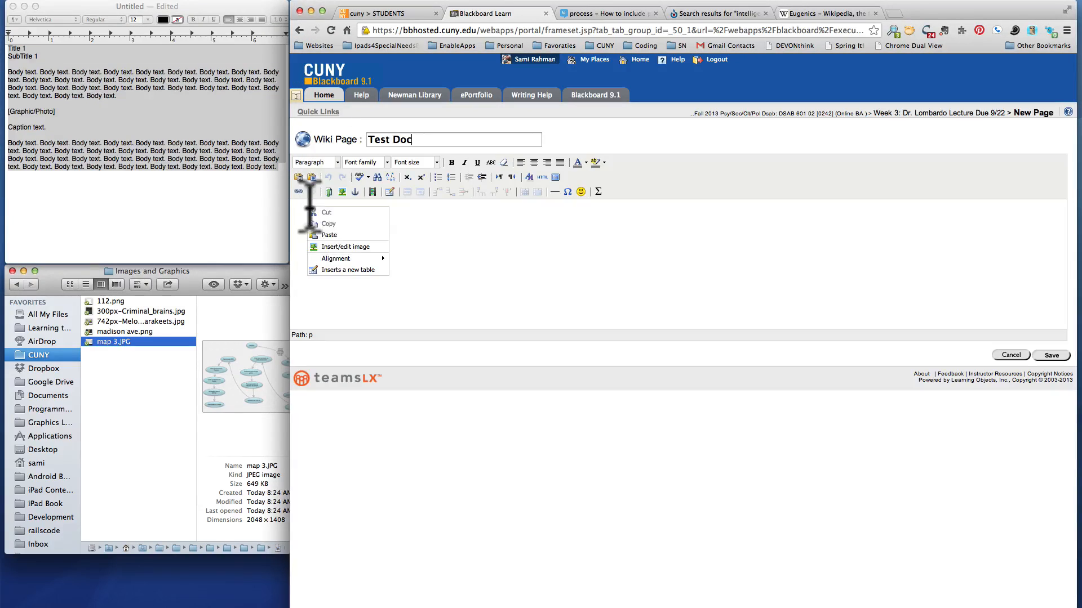
{"action": "left_click", "coordinate": [332, 230]}
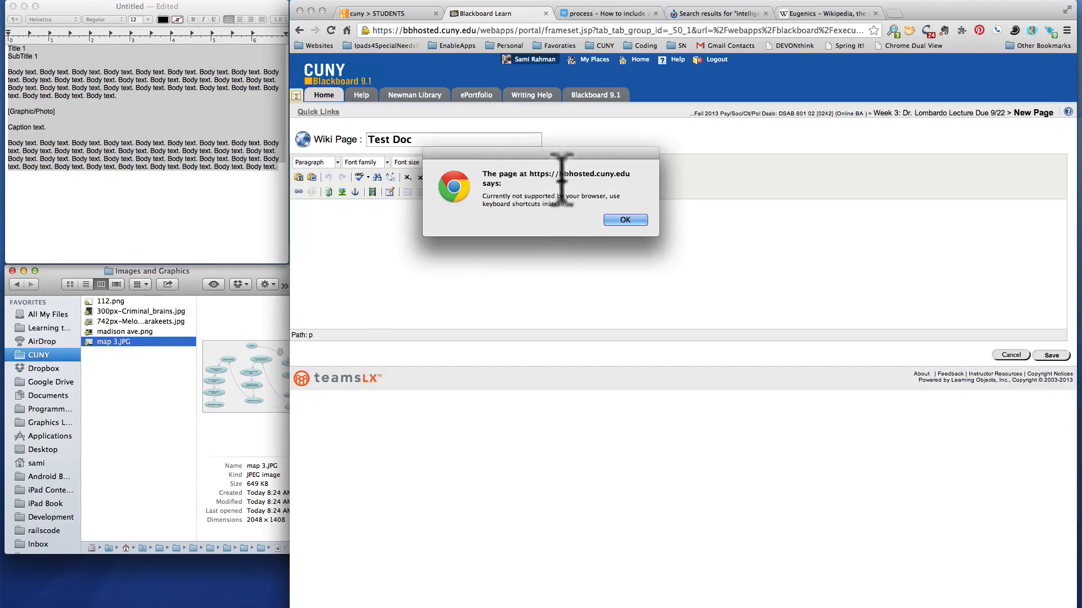
{"action": "left_click", "coordinate": [625, 220]}
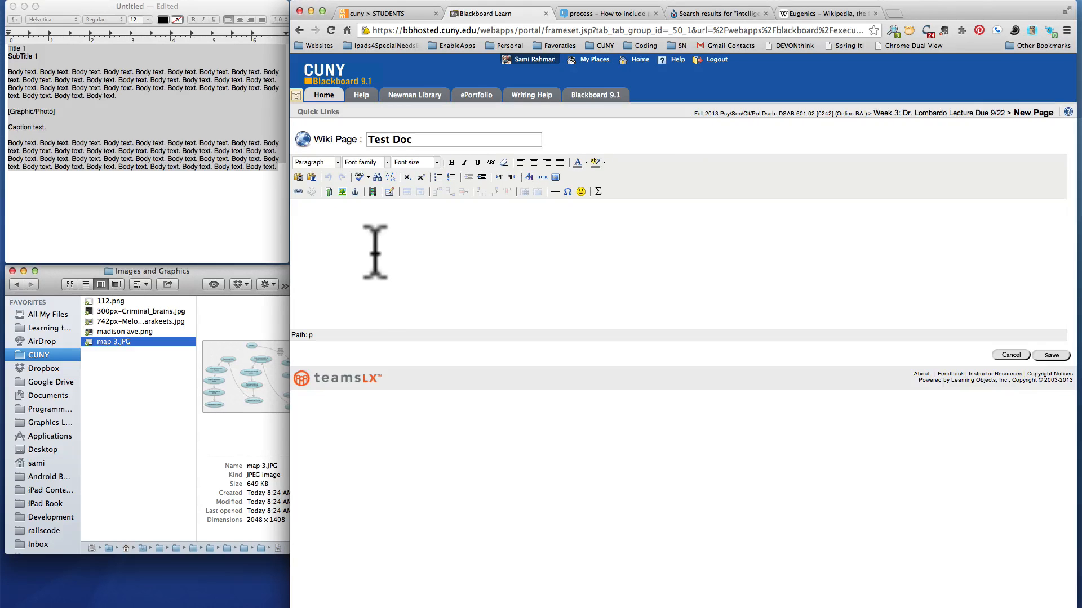
{"action": "key", "text": "super+v"}
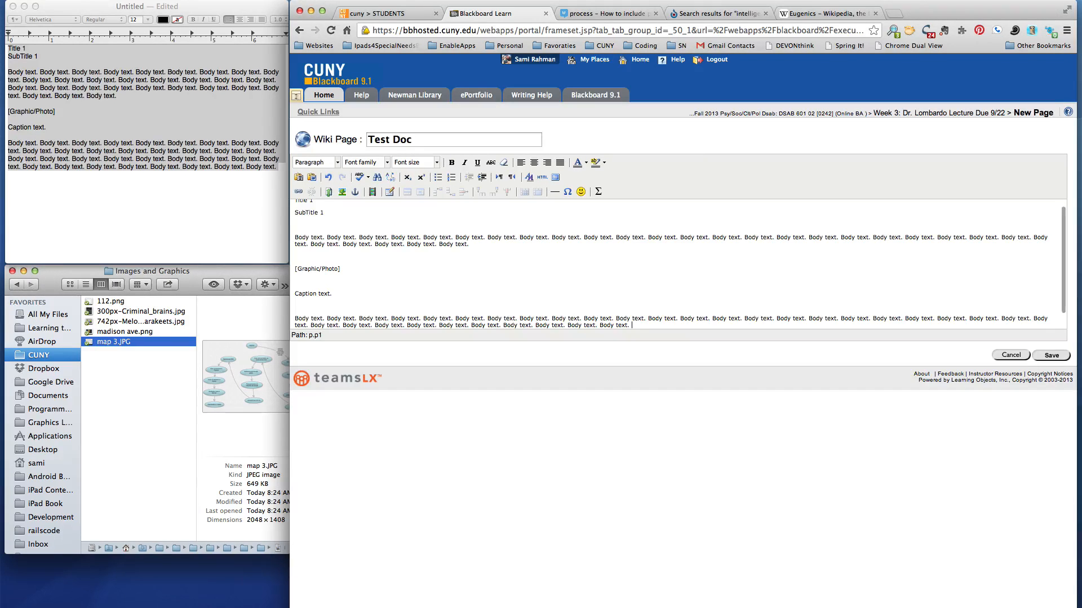
{"action": "scroll", "coordinate": [386, 241], "scroll_direction": "up", "scroll_amount": 1}
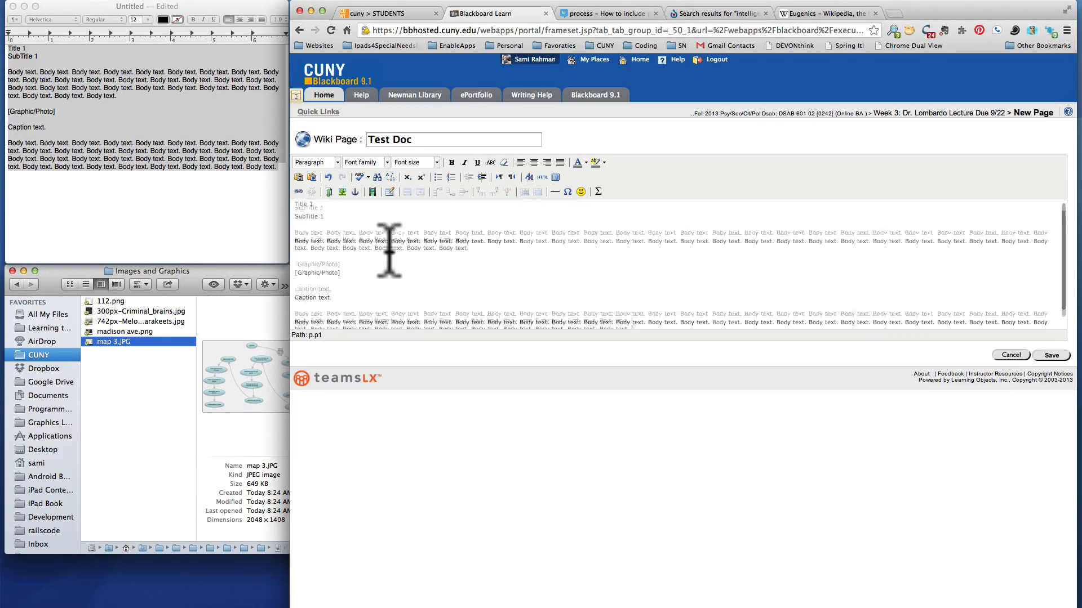
{"action": "left_click", "coordinate": [294, 228]}
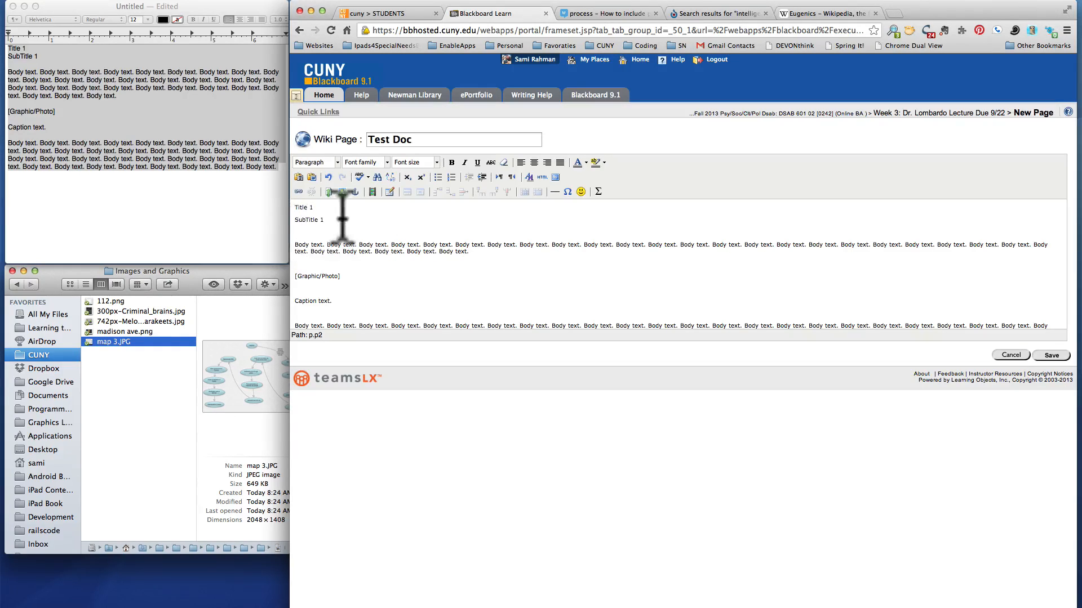
{"action": "left_click", "coordinate": [304, 260]}
{"action": "left_click", "coordinate": [297, 231]}
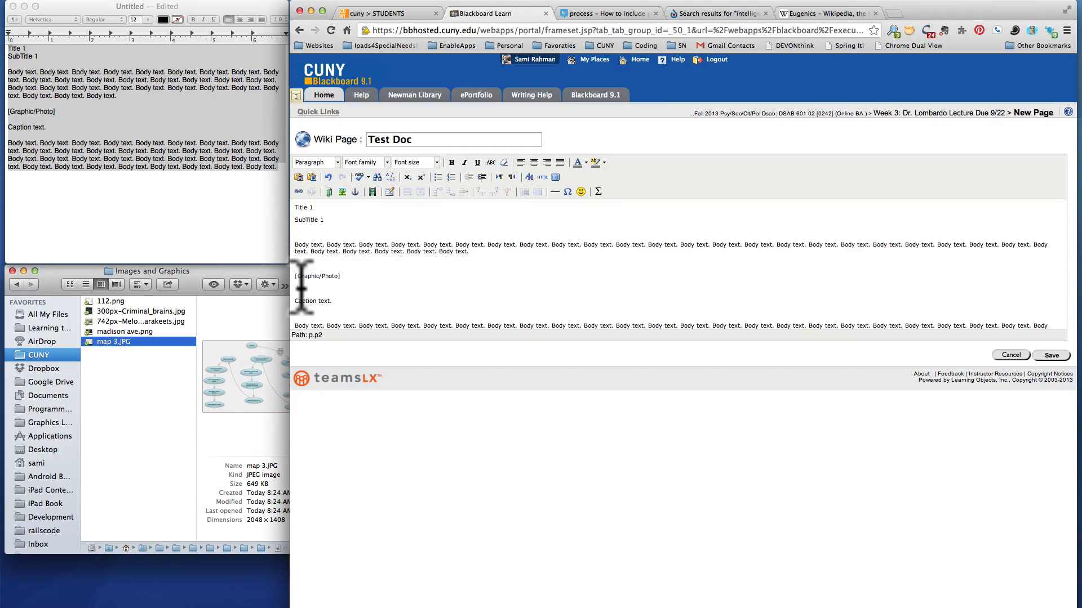
{"action": "left_click", "coordinate": [382, 288]}
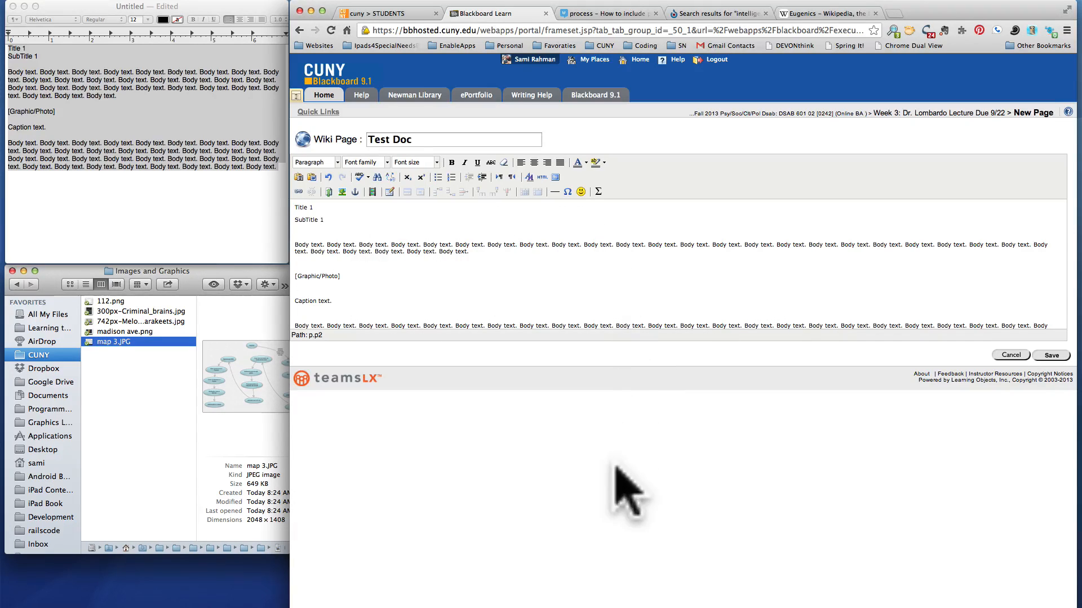
- Expand the wiki page editor to full-screen mode
{"action": "left_click", "coordinate": [555, 177]}
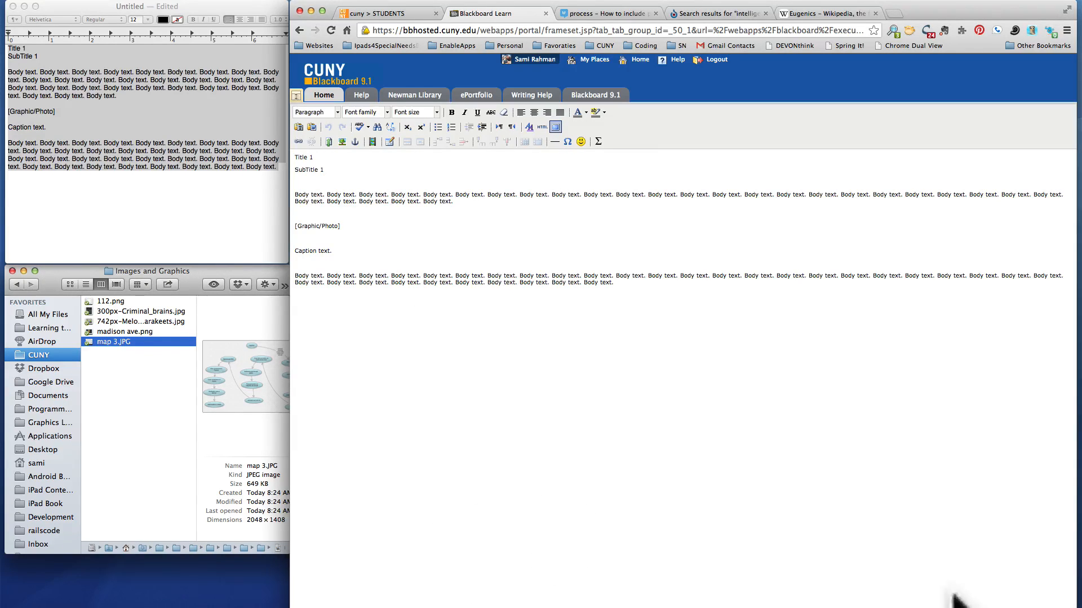
- Delete the extra blank lines between the subtitle, body paragraphs, [Graphic/Photo] placeholder and caption in the pasted text
{"action": "left_click", "coordinate": [300, 181]}
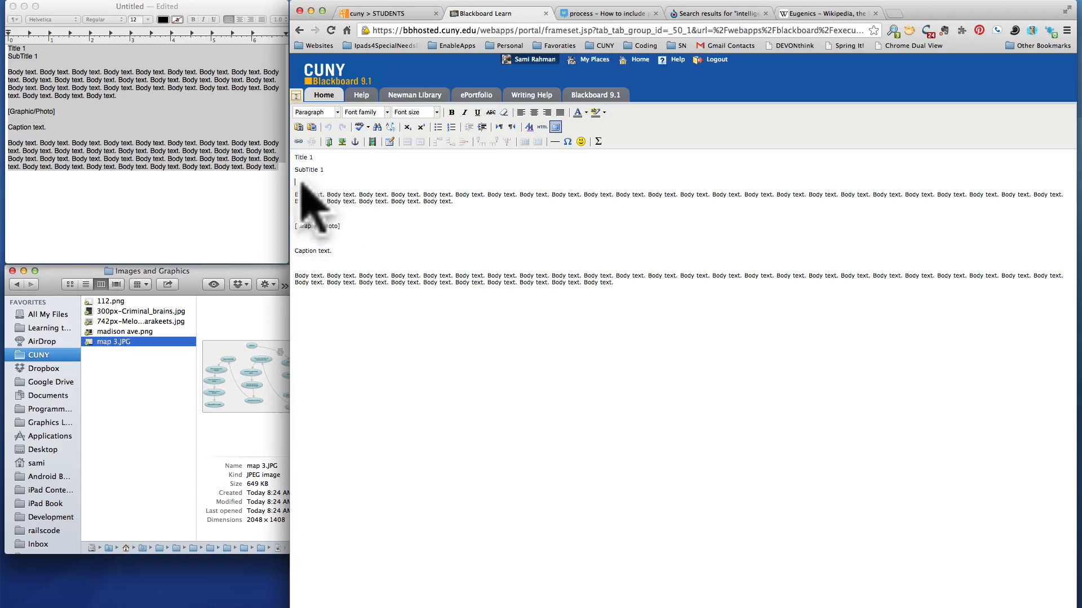
{"action": "key", "text": "BackSpace"}
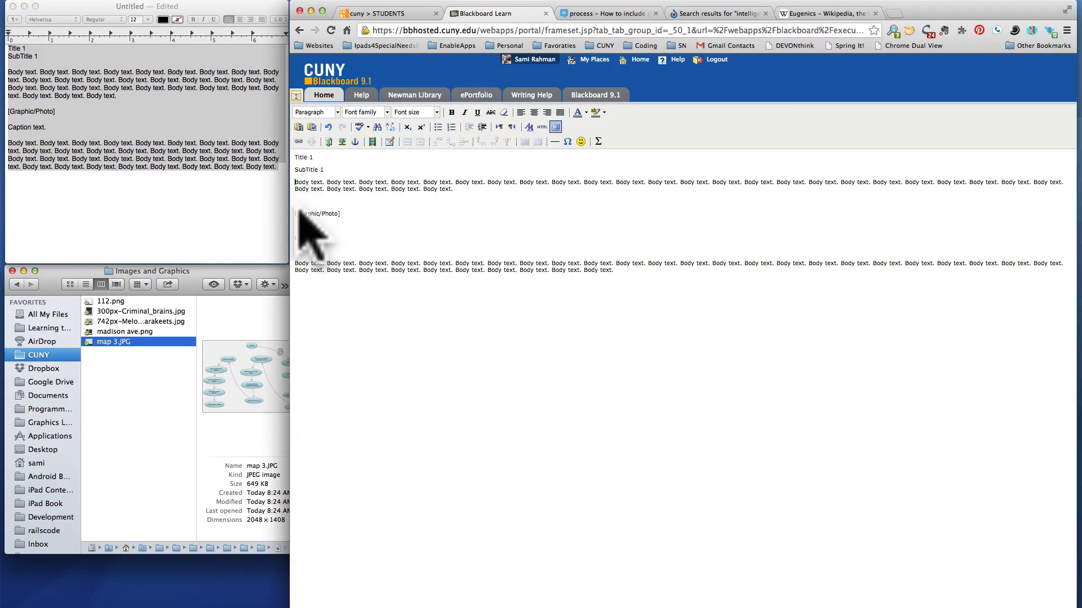
{"action": "left_click", "coordinate": [297, 201]}
{"action": "key", "text": "Delete"}
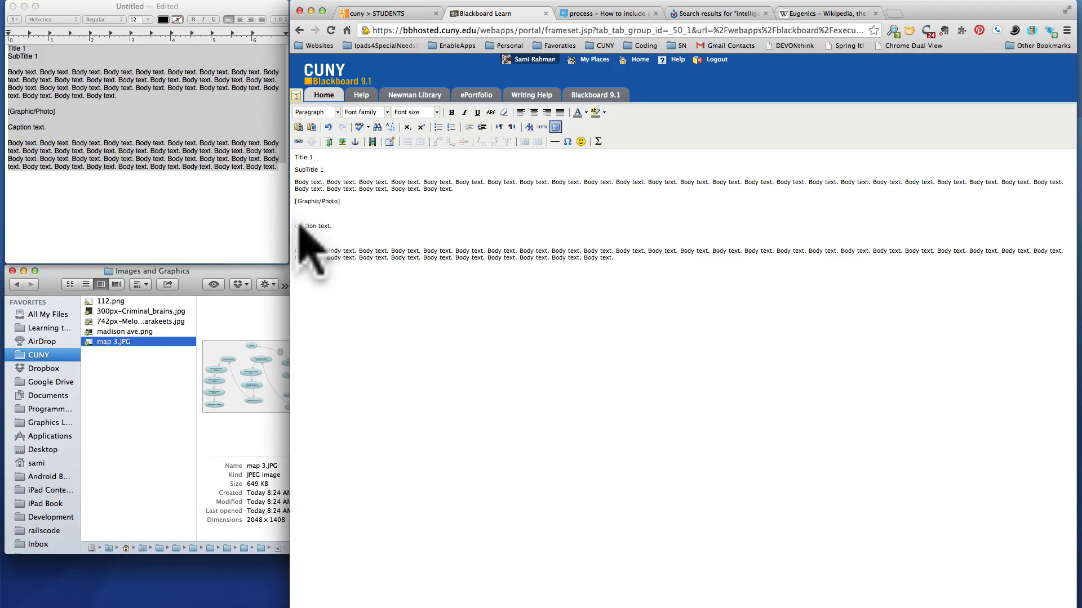
{"action": "left_click", "coordinate": [296, 213]}
{"action": "key", "text": "Delete"}
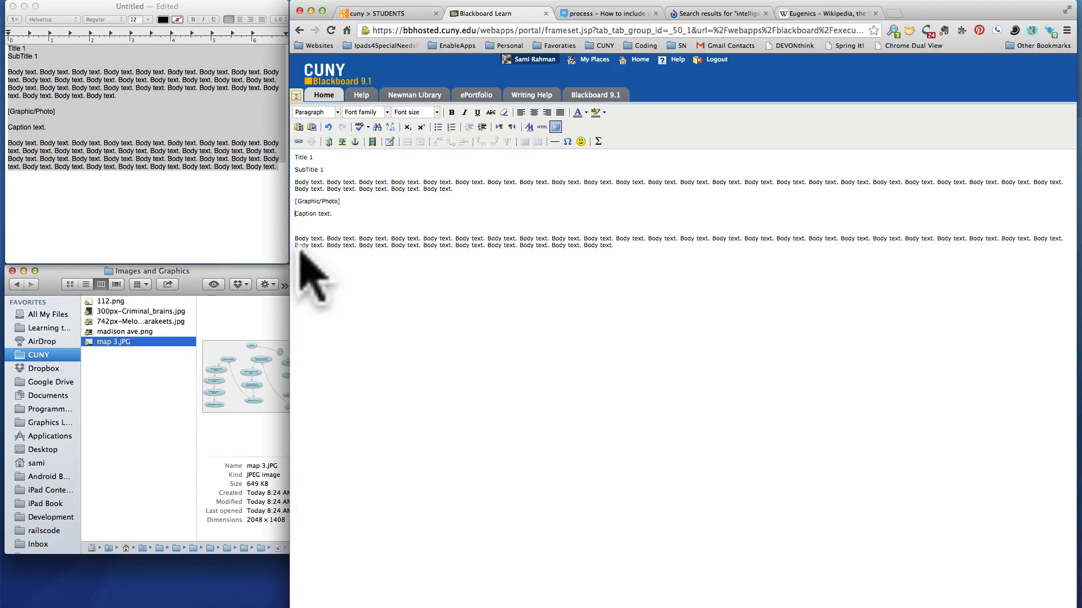
{"action": "left_click", "coordinate": [295, 223]}
{"action": "key", "text": "Delete"}
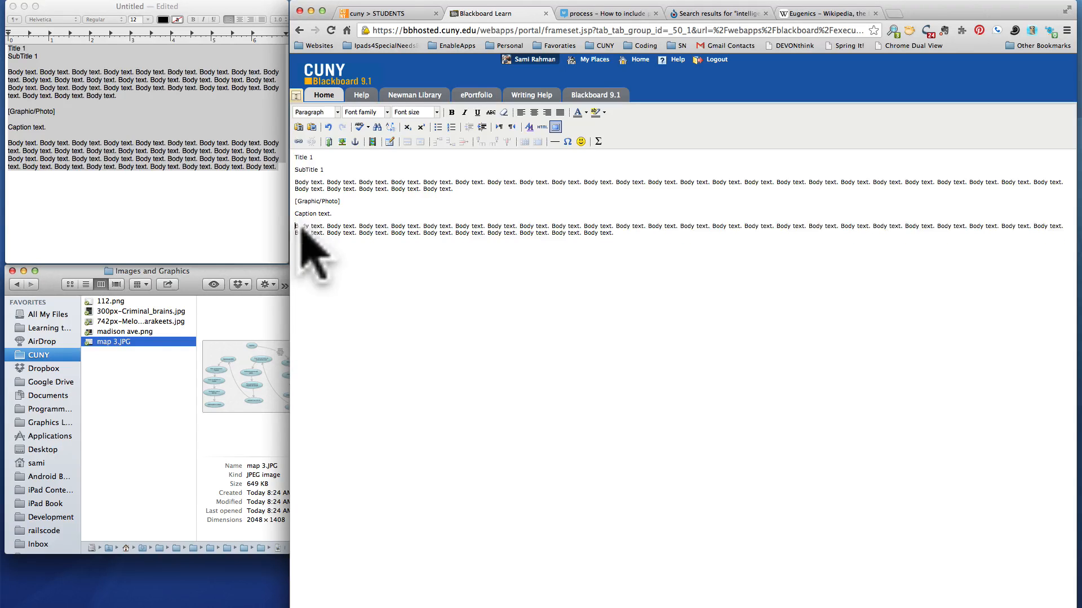
- Save the Test Doc wiki page from the normal editor view, and reopen it for editing in full-screen mode
{"action": "left_click", "coordinate": [555, 128]}
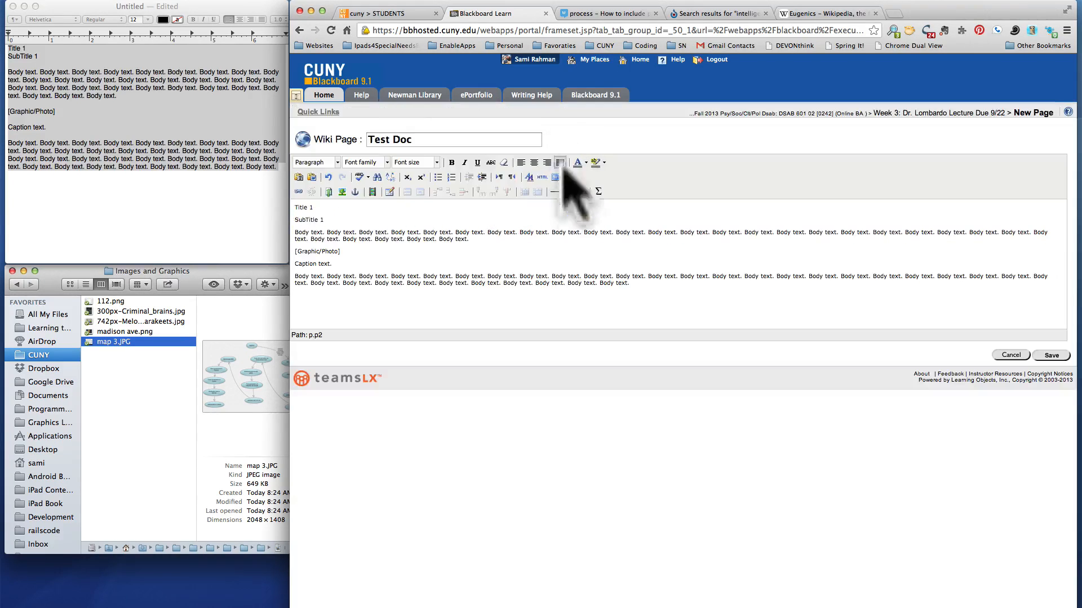
{"action": "left_click", "coordinate": [1051, 355]}
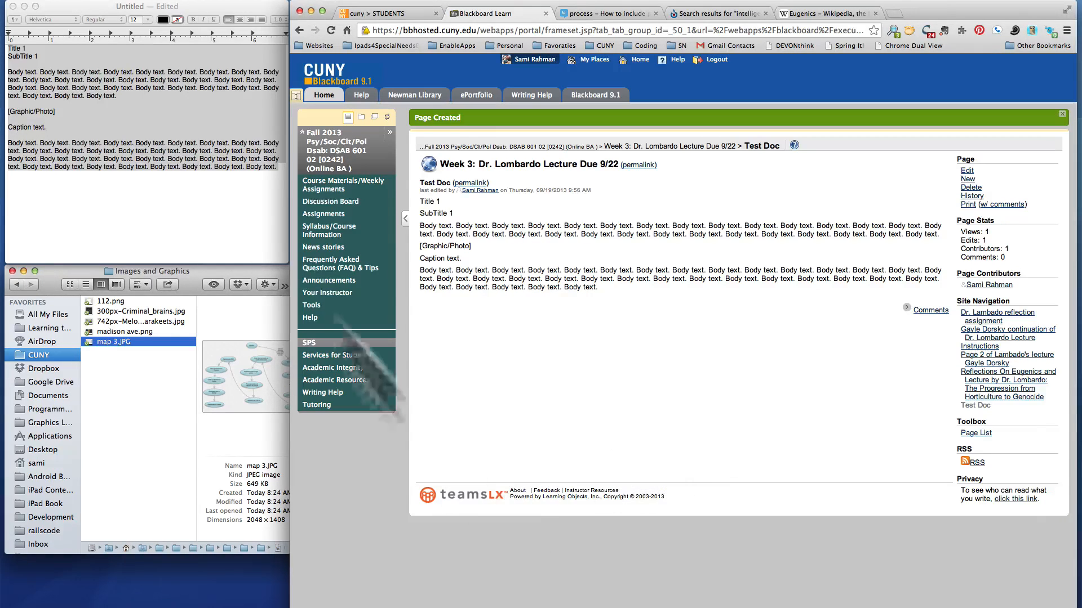
{"action": "left_click", "coordinate": [967, 170]}
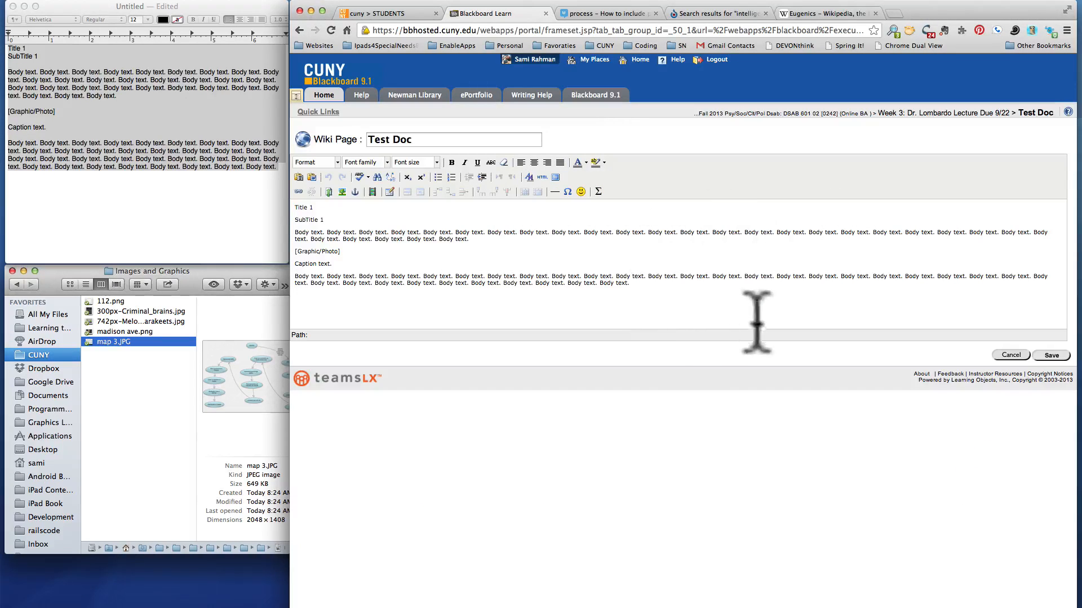
{"action": "left_click", "coordinate": [556, 177]}
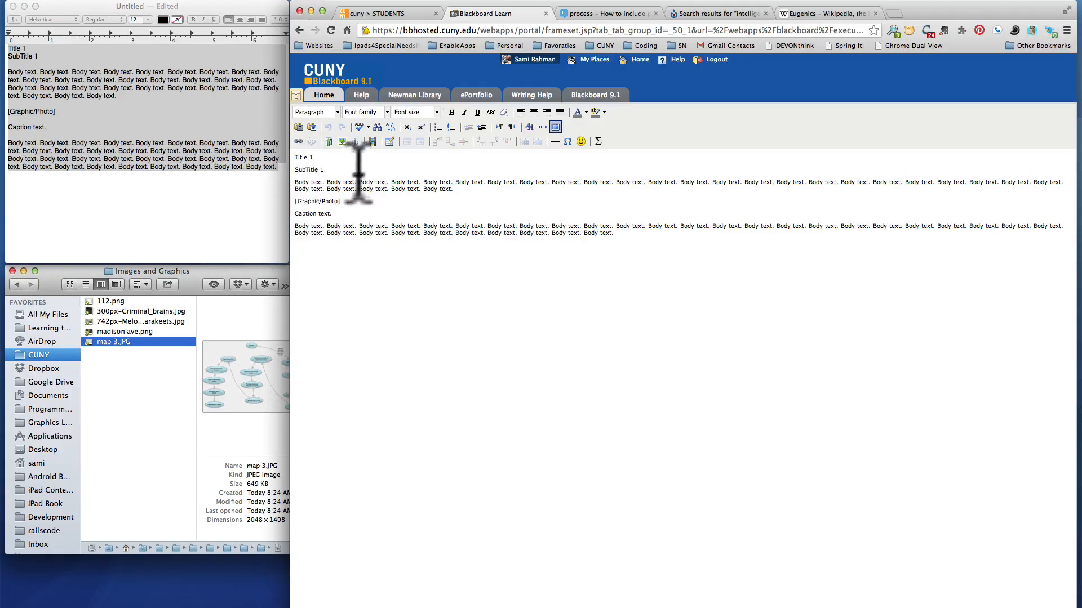
- Format the Title 1 line as Heading 1 and the SubTitle 1 line as Heading 2
{"action": "left_click_drag", "start_coordinate": [319, 158], "coordinate": [280, 153]}
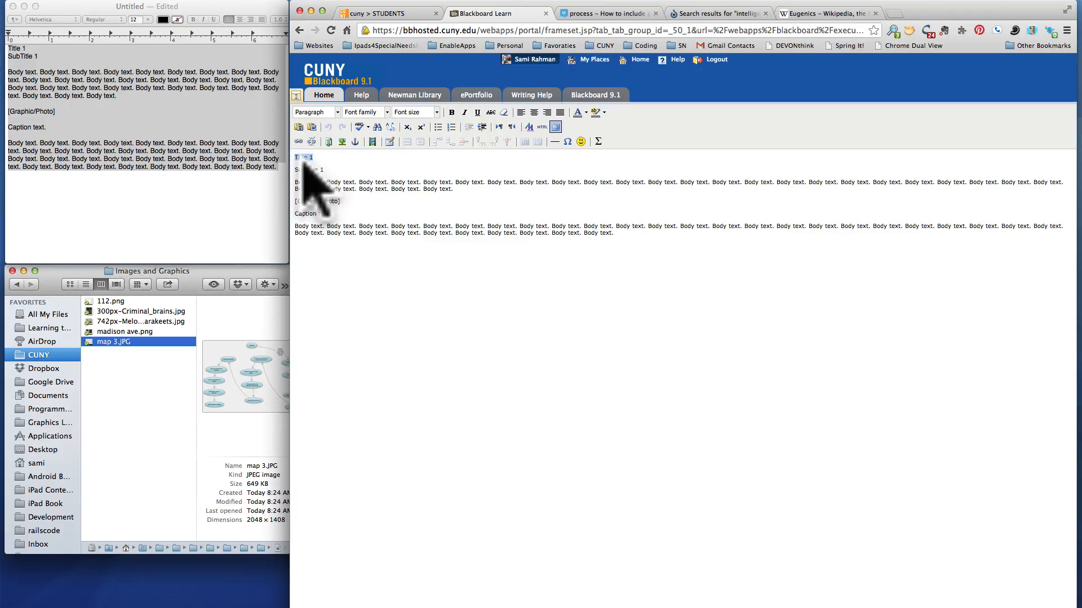
{"action": "left_click", "coordinate": [337, 112]}
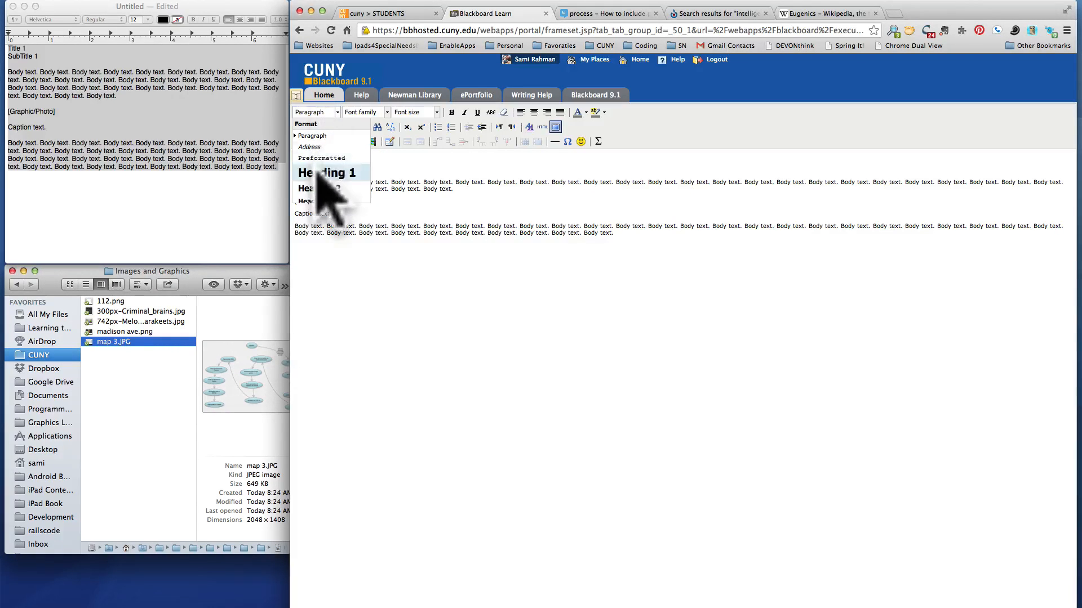
{"action": "scroll", "coordinate": [322, 191], "scroll_direction": "down", "scroll_amount": 2}
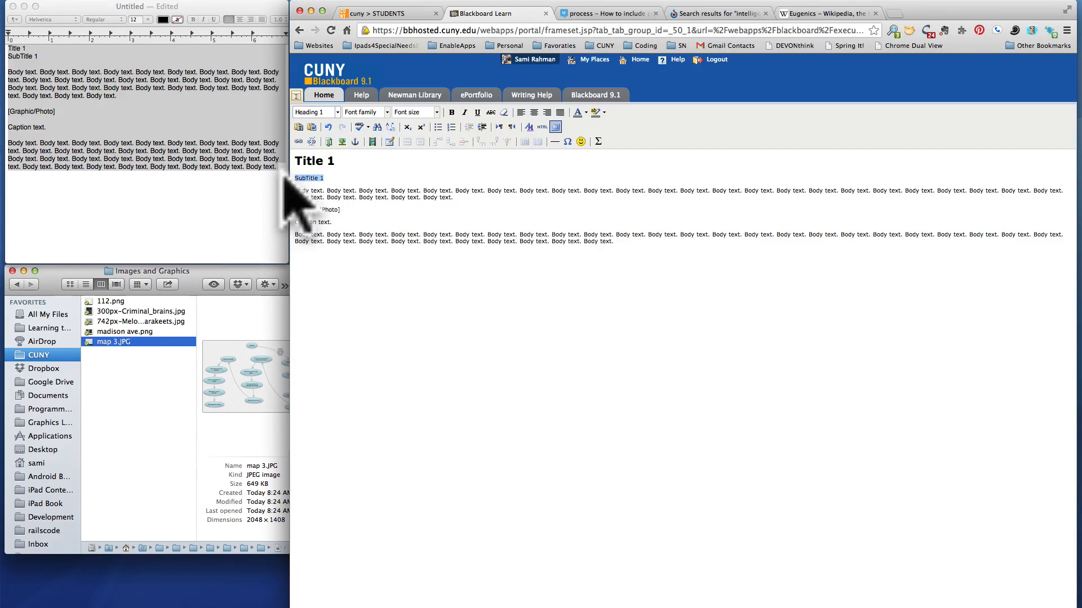
{"action": "left_click", "coordinate": [337, 113]}
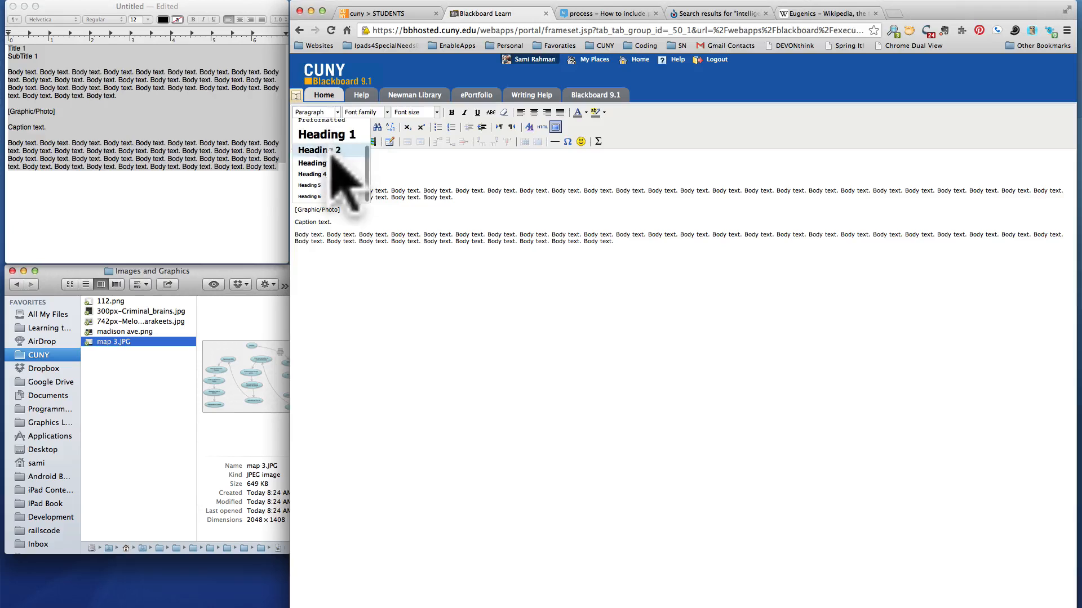
{"action": "left_click", "coordinate": [329, 150]}
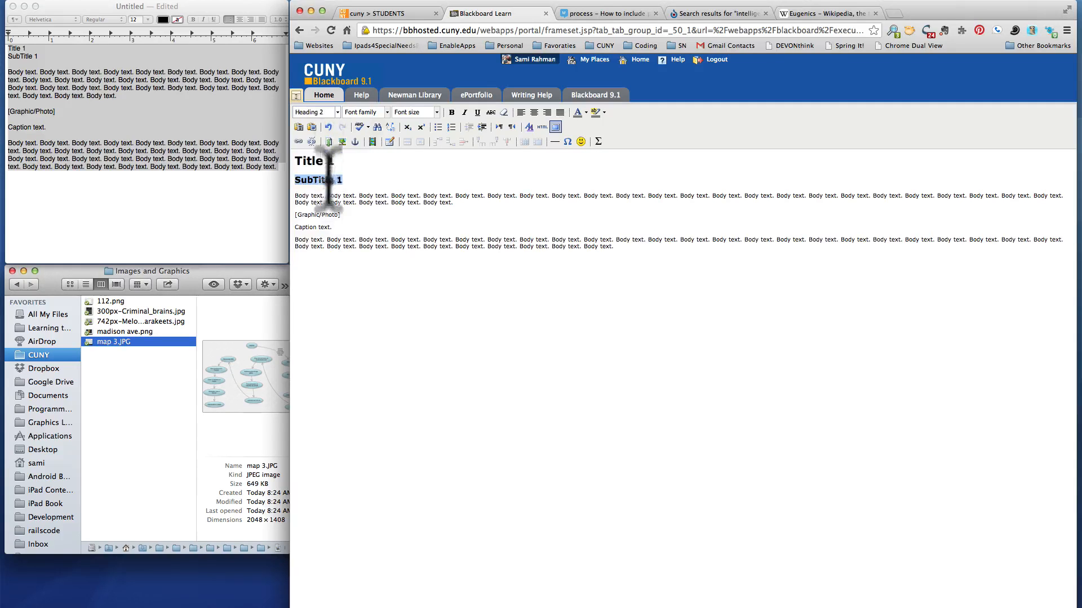
- Apply the Paragraph format and font size 4 (14pt) to the first body text paragraph
{"action": "triple_click", "coordinate": [463, 200]}
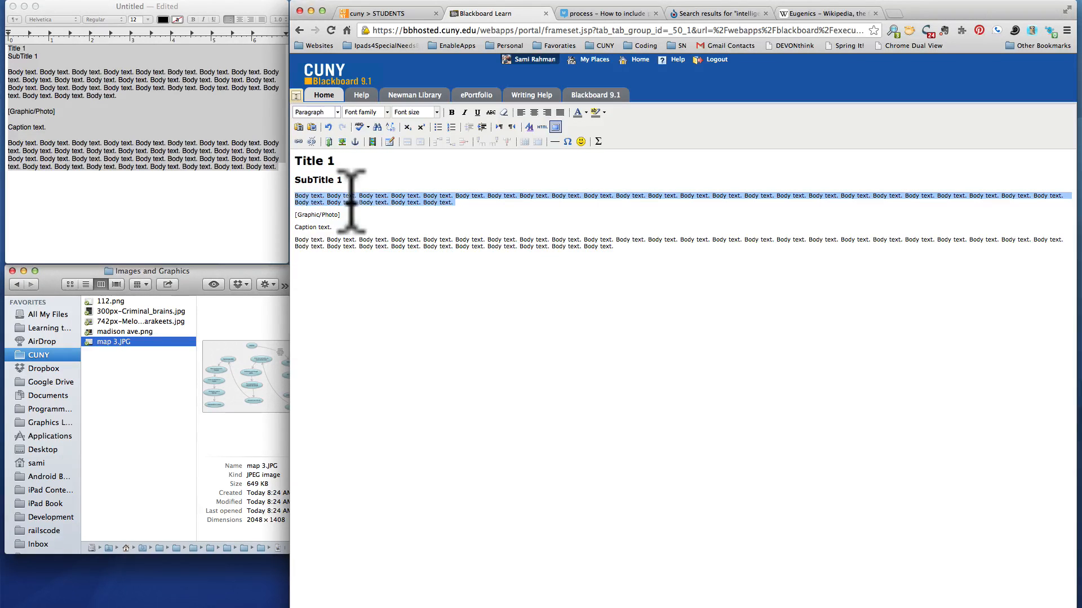
{"action": "left_click", "coordinate": [420, 114]}
{"action": "left_click", "coordinate": [336, 113]}
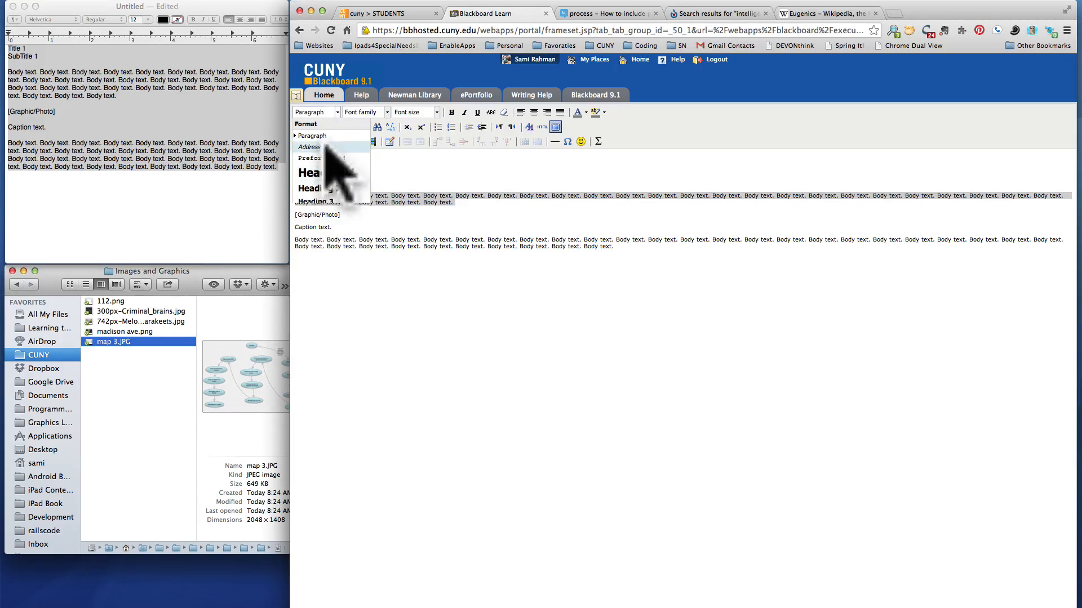
{"action": "left_click", "coordinate": [314, 136]}
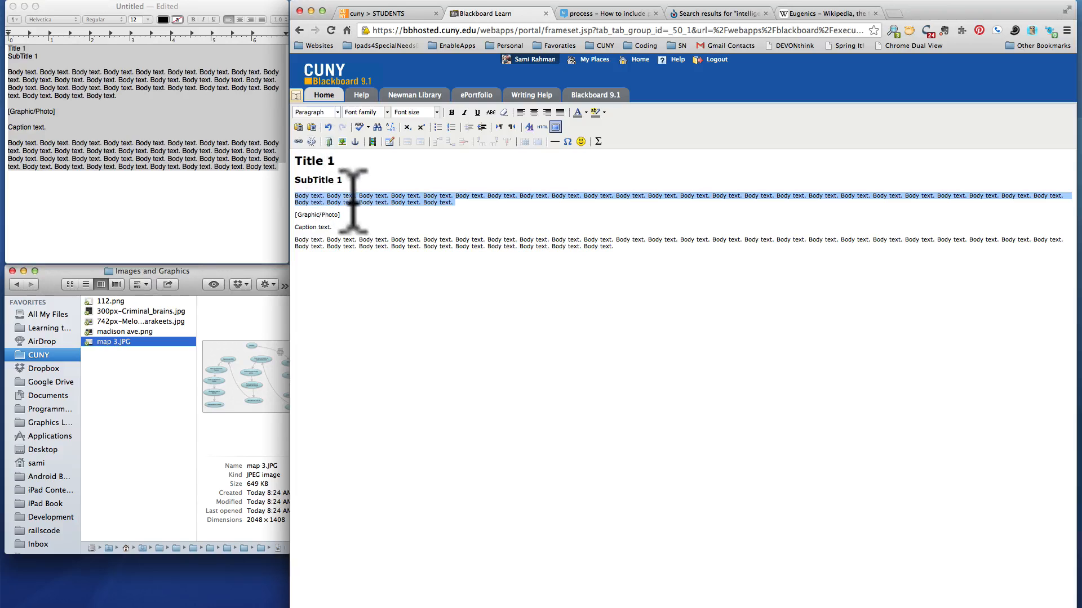
{"action": "left_click", "coordinate": [437, 113]}
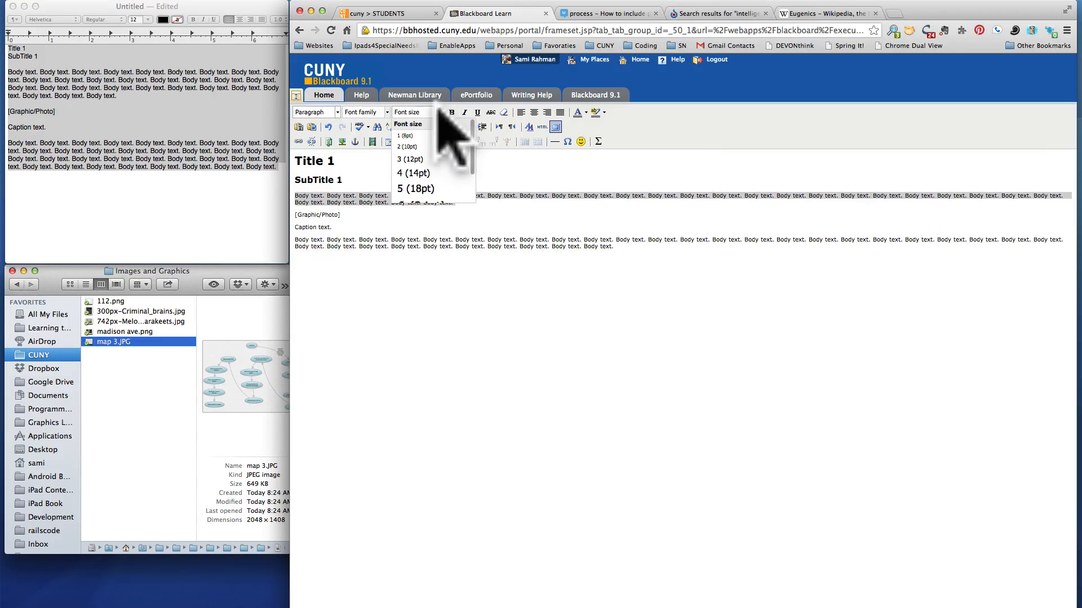
{"action": "left_click", "coordinate": [421, 173]}
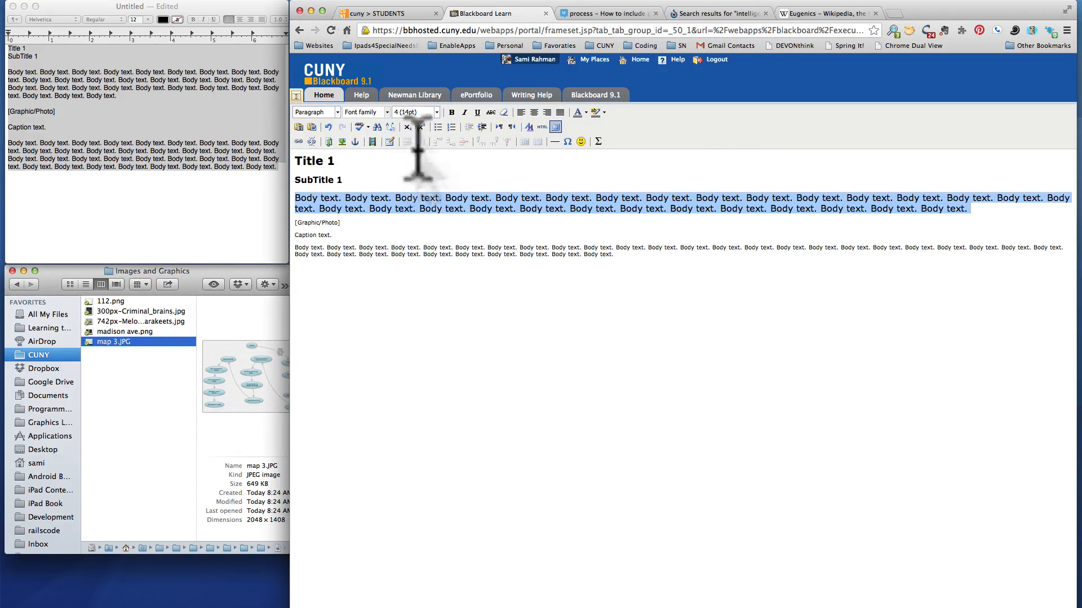
{"action": "left_click", "coordinate": [419, 161]}
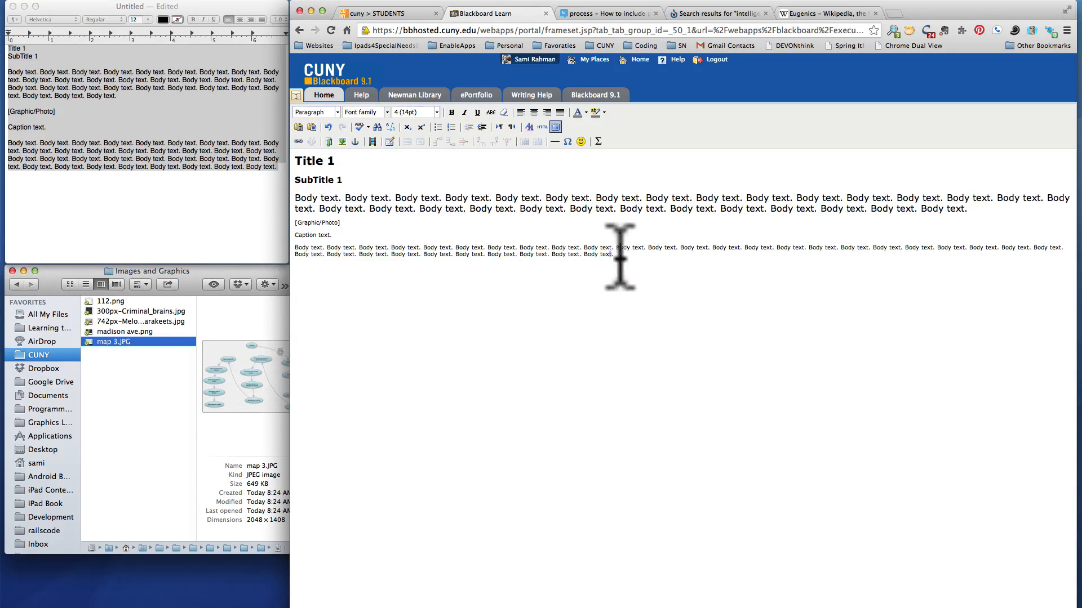
- Set the font size of the body paragraph below the caption to 4 (14pt)
{"action": "left_click_drag", "start_coordinate": [617, 254], "coordinate": [268, 242]}
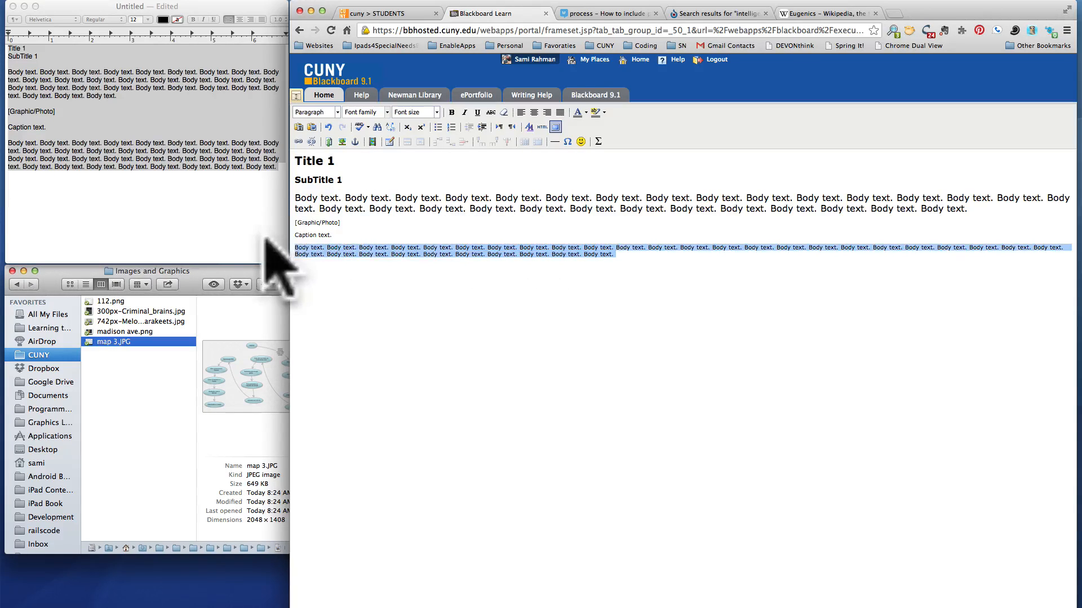
{"action": "left_click", "coordinate": [435, 112]}
{"action": "left_click", "coordinate": [427, 173]}
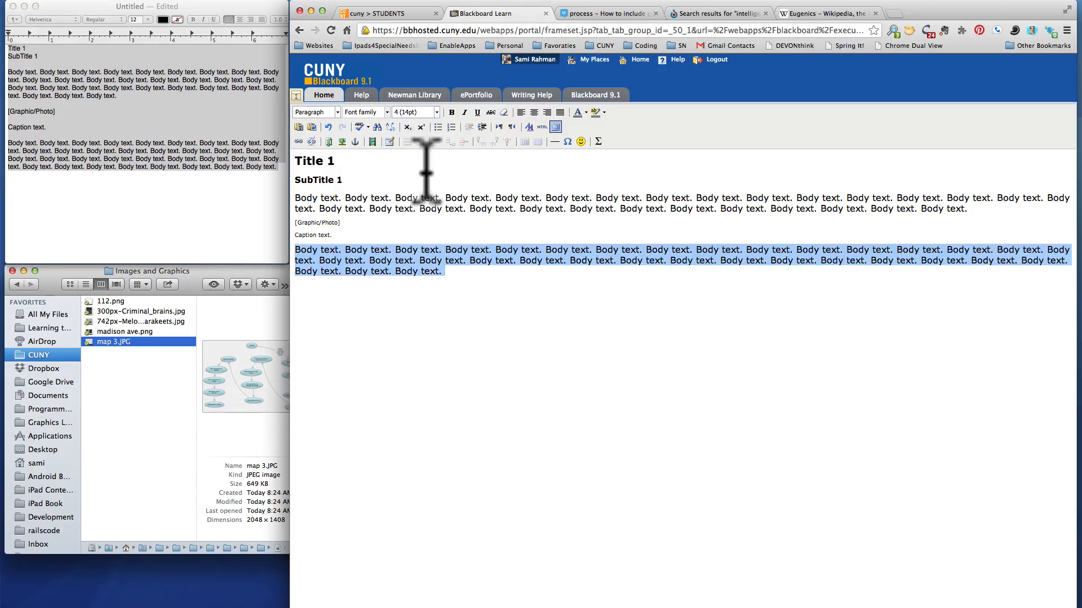
{"action": "left_click", "coordinate": [442, 278]}
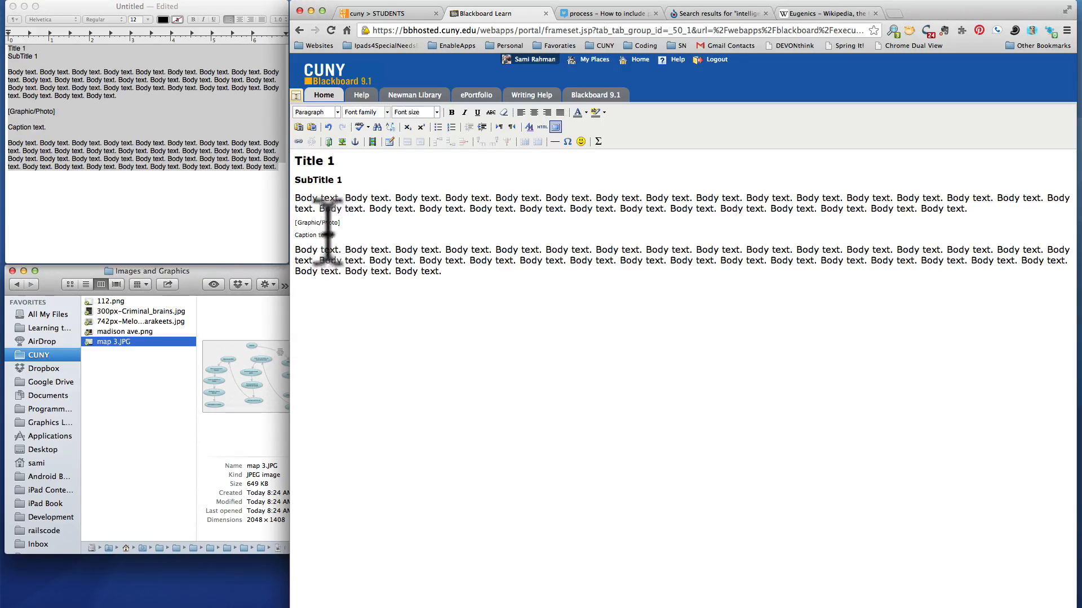
- Set the font size of the Caption text line to 3 (12pt)
{"action": "left_click_drag", "start_coordinate": [344, 232], "coordinate": [297, 235]}
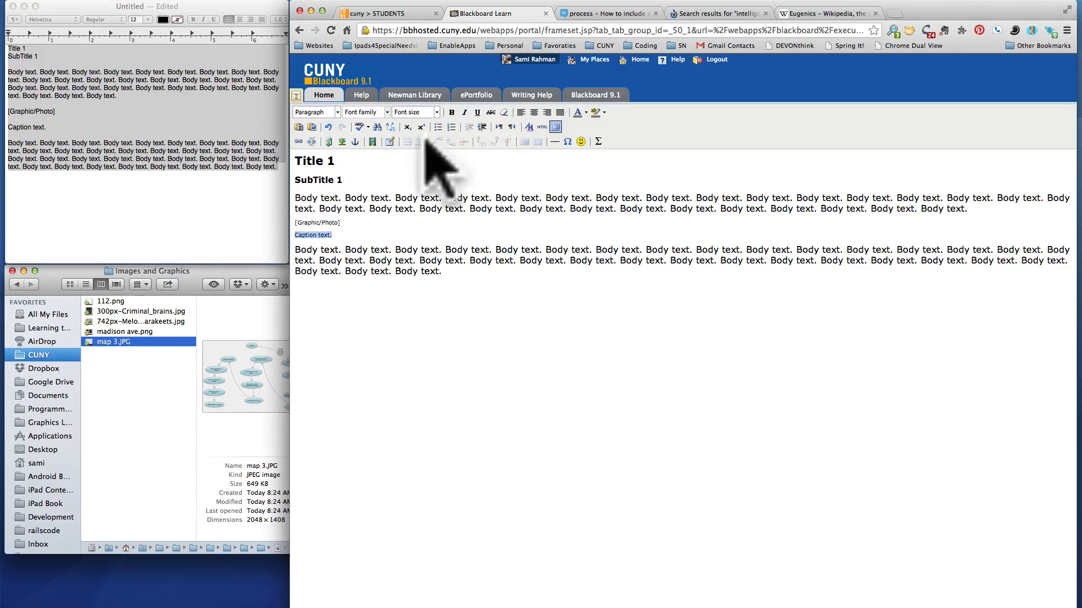
{"action": "left_click", "coordinate": [436, 112]}
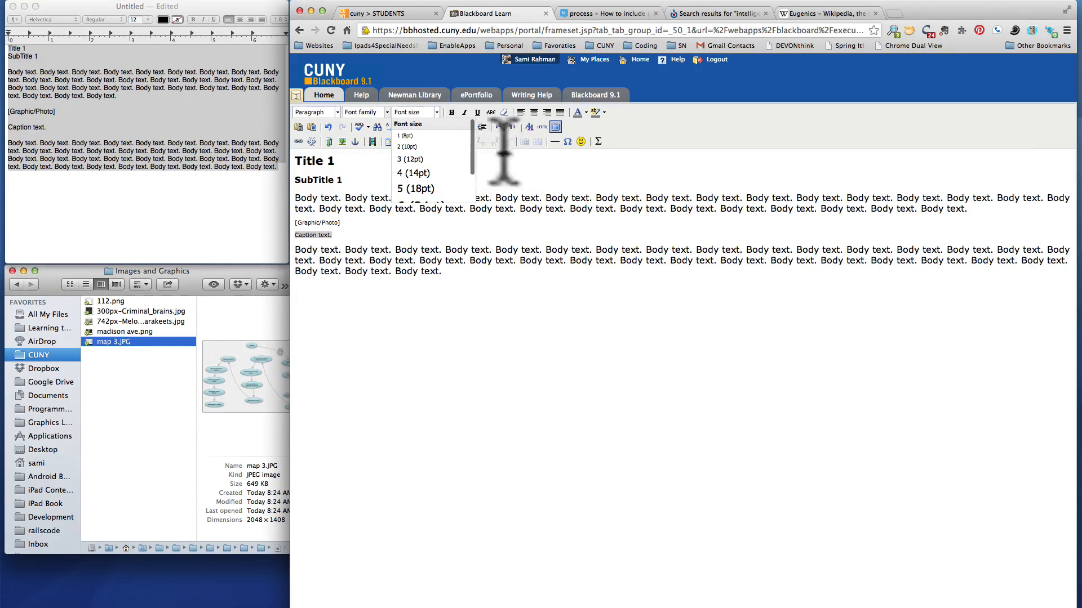
{"action": "left_click", "coordinate": [414, 159]}
{"action": "left_click_drag", "start_coordinate": [377, 240], "coordinate": [259, 234]}
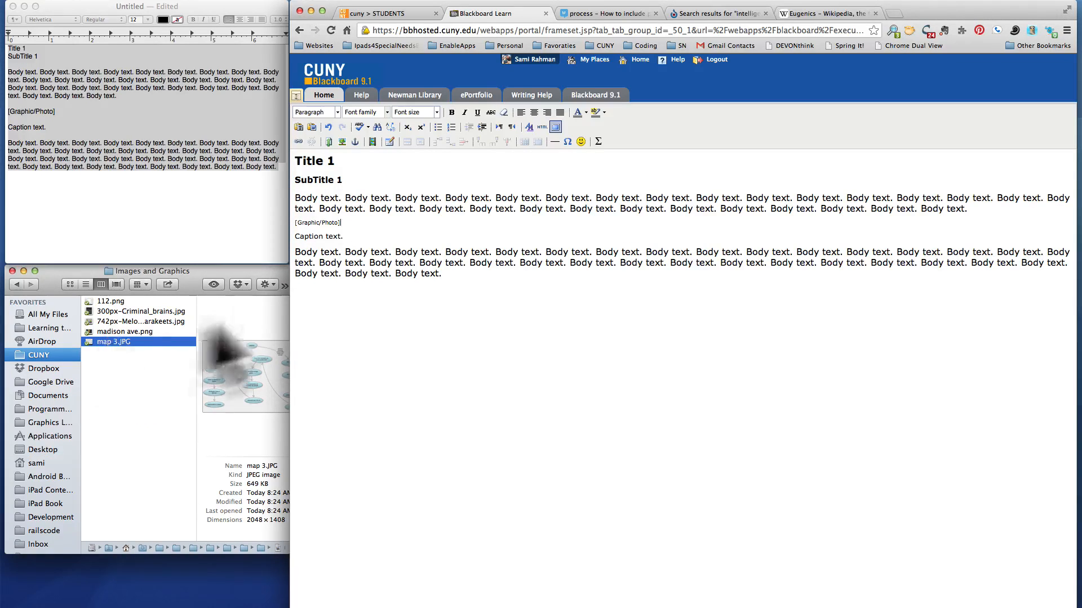
- Start an image insertion over the [Graphic/Photo] placeholder and upload map 3.JPG from the Images and Graphics folder as its source
{"action": "left_click_drag", "start_coordinate": [339, 222], "coordinate": [285, 222]}
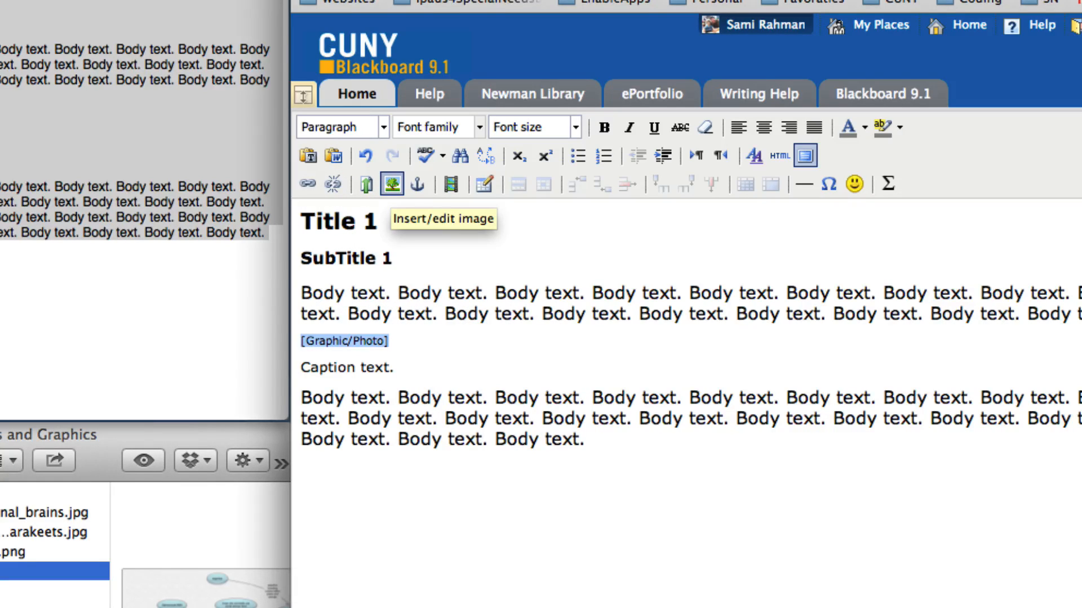
{"action": "left_click", "coordinate": [392, 185]}
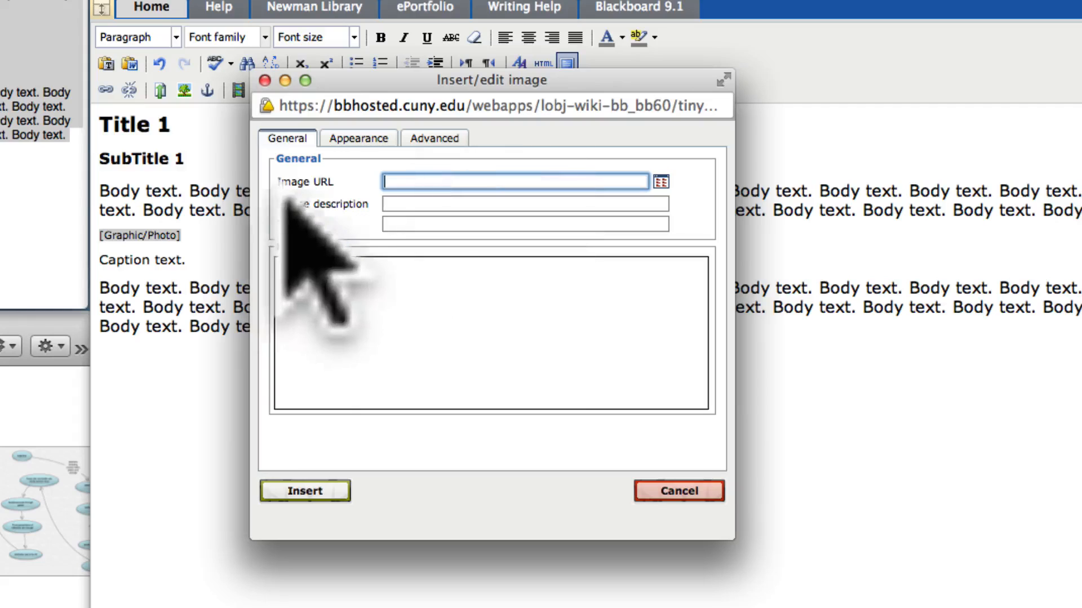
{"action": "left_click", "coordinate": [661, 182]}
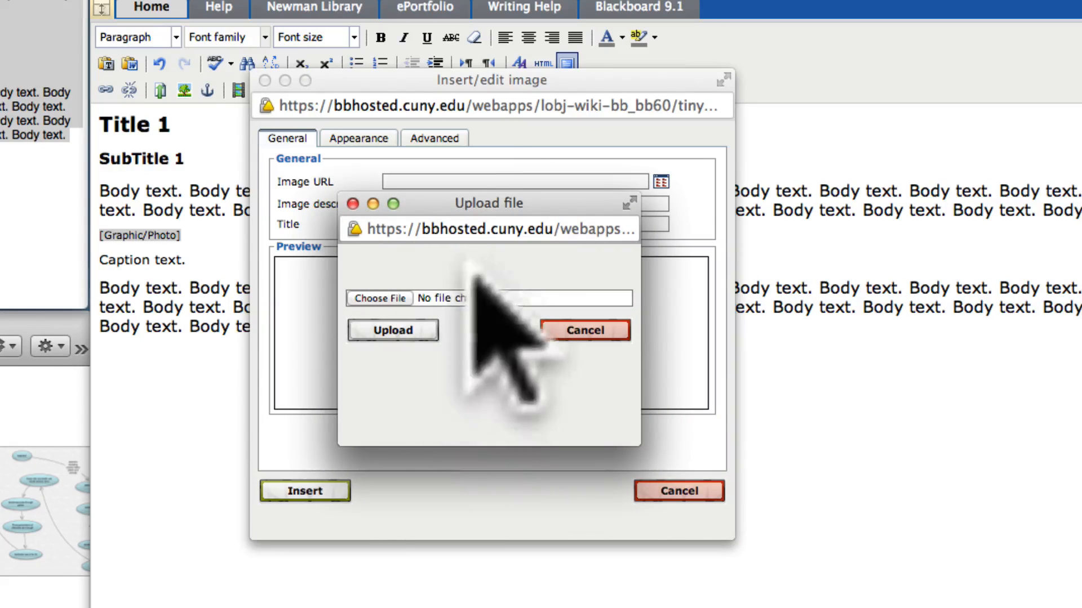
{"action": "left_click", "coordinate": [379, 297]}
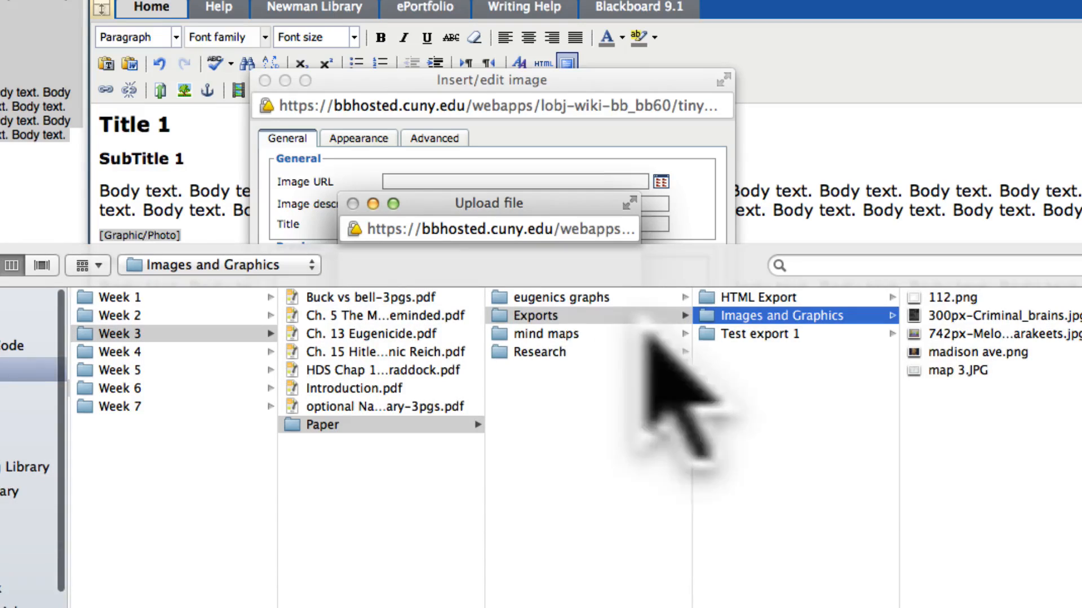
{"action": "left_click", "coordinate": [549, 317]}
{"action": "left_click", "coordinate": [789, 316]}
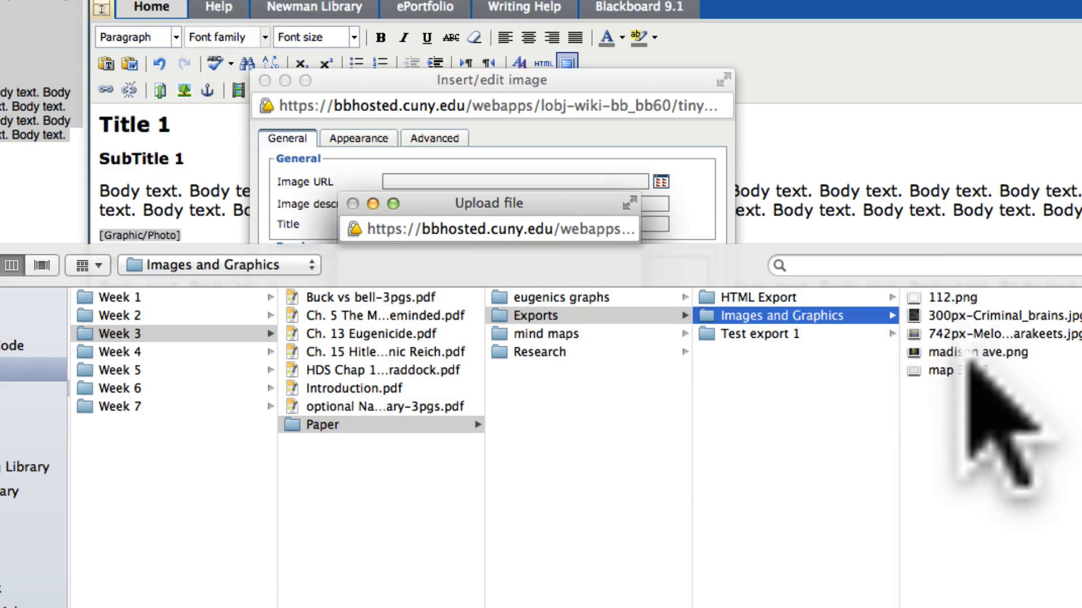
{"action": "left_click", "coordinate": [954, 372]}
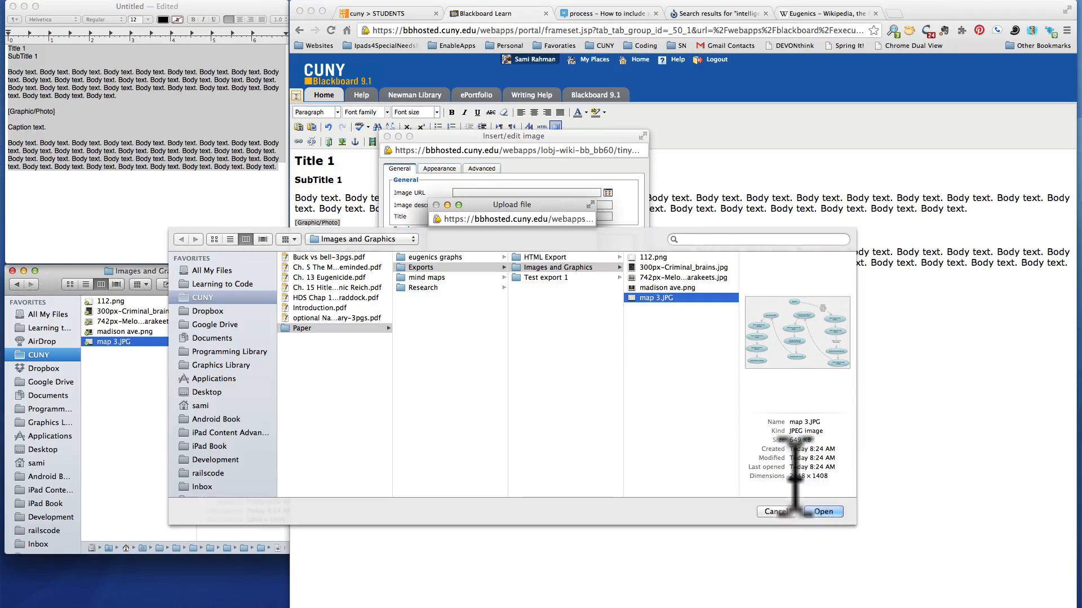
{"action": "left_click_drag", "start_coordinate": [790, 476], "coordinate": [807, 476]}
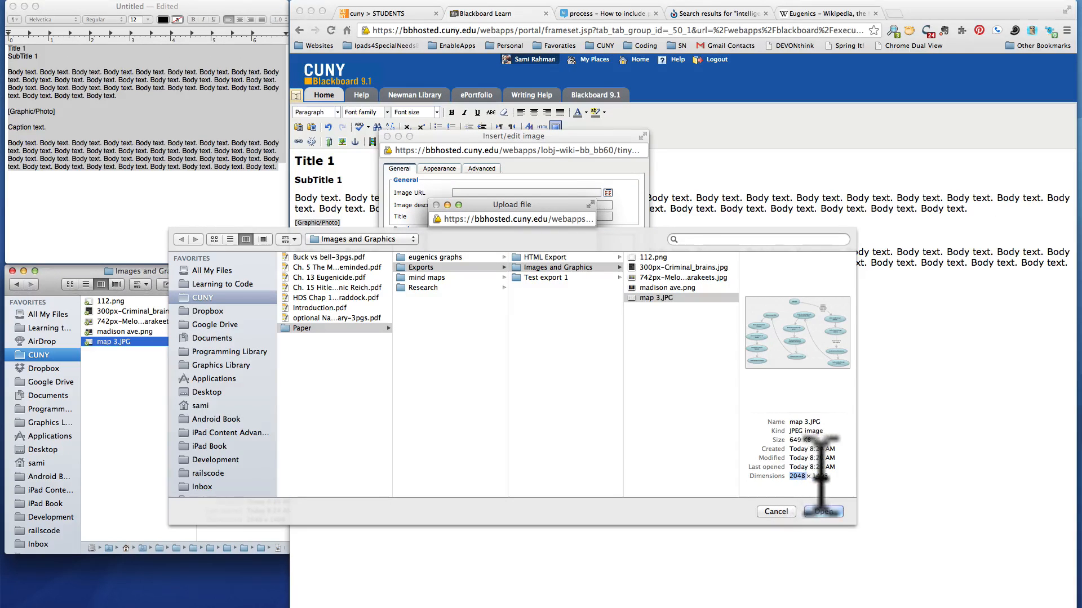
{"action": "left_click", "coordinate": [823, 512]}
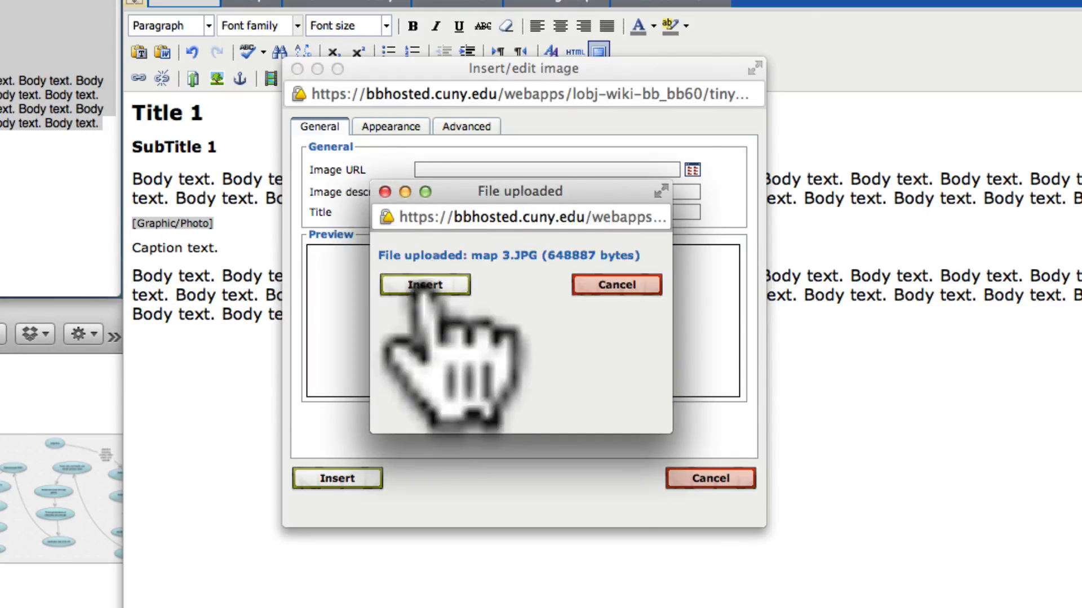
{"action": "left_click", "coordinate": [462, 257]}
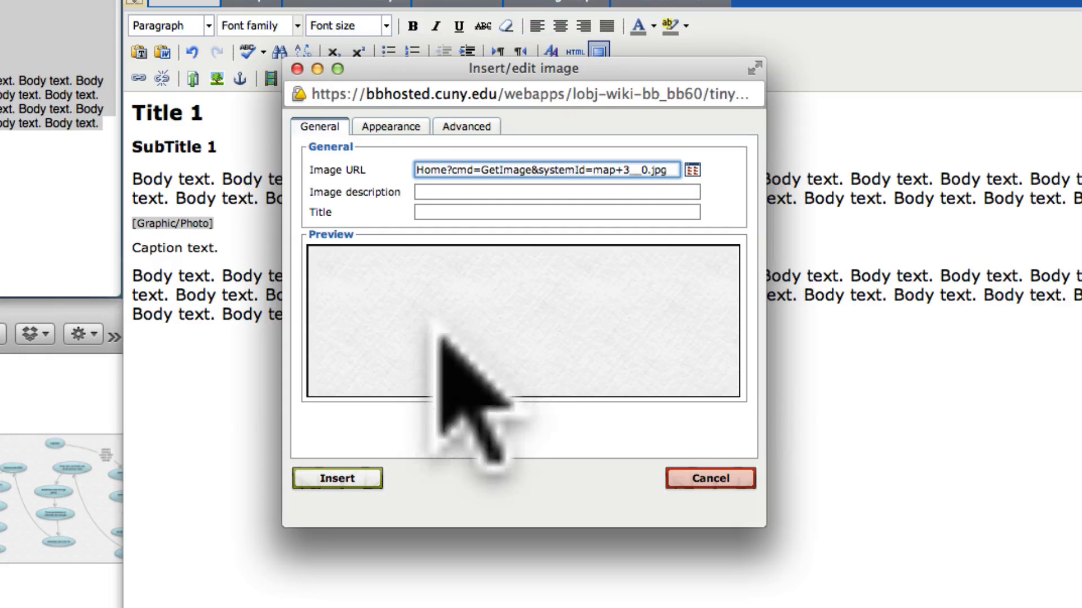
- Check the uploaded map image's preview and insert it in place of the [Graphic/Photo] placeholder
{"action": "scroll", "coordinate": [490, 310], "scroll_direction": "right", "scroll_amount": 5}
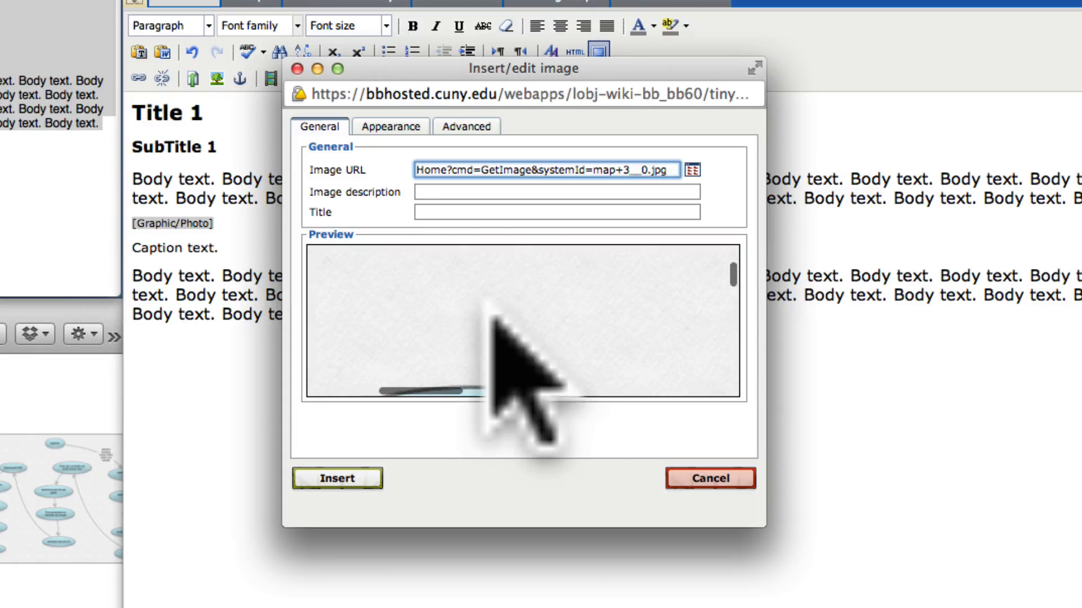
{"action": "scroll", "coordinate": [488, 309], "scroll_direction": "down", "scroll_amount": 3}
{"action": "scroll", "coordinate": [486, 310], "scroll_direction": "right", "scroll_amount": 3}
{"action": "scroll", "coordinate": [489, 315], "scroll_direction": "down", "scroll_amount": 3}
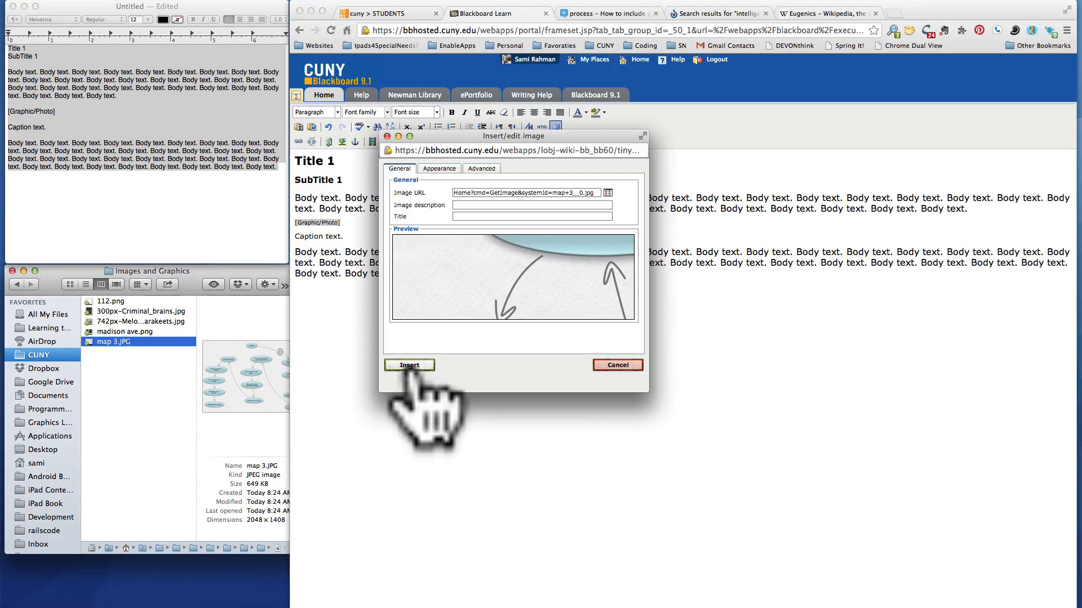
{"action": "left_click", "coordinate": [410, 365]}
{"action": "scroll", "coordinate": [552, 253], "scroll_direction": "down", "scroll_amount": 1}
{"action": "scroll", "coordinate": [552, 253], "scroll_direction": "right", "scroll_amount": 1}
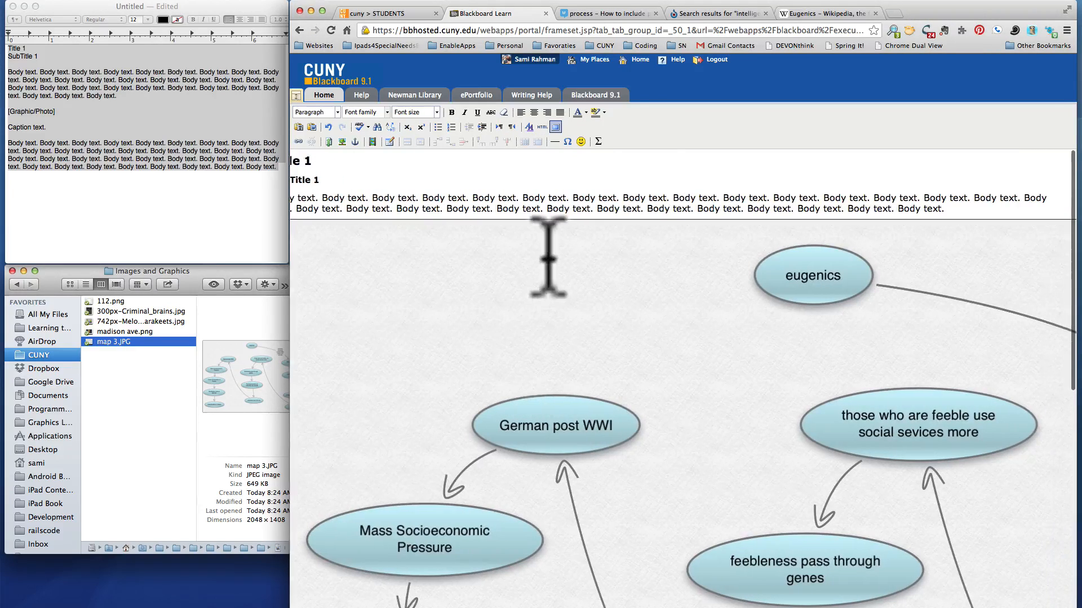
- Exit the full-screen editor, save the wiki page, and examine how the full-size map image fits the page width
{"action": "left_click", "coordinate": [556, 127]}
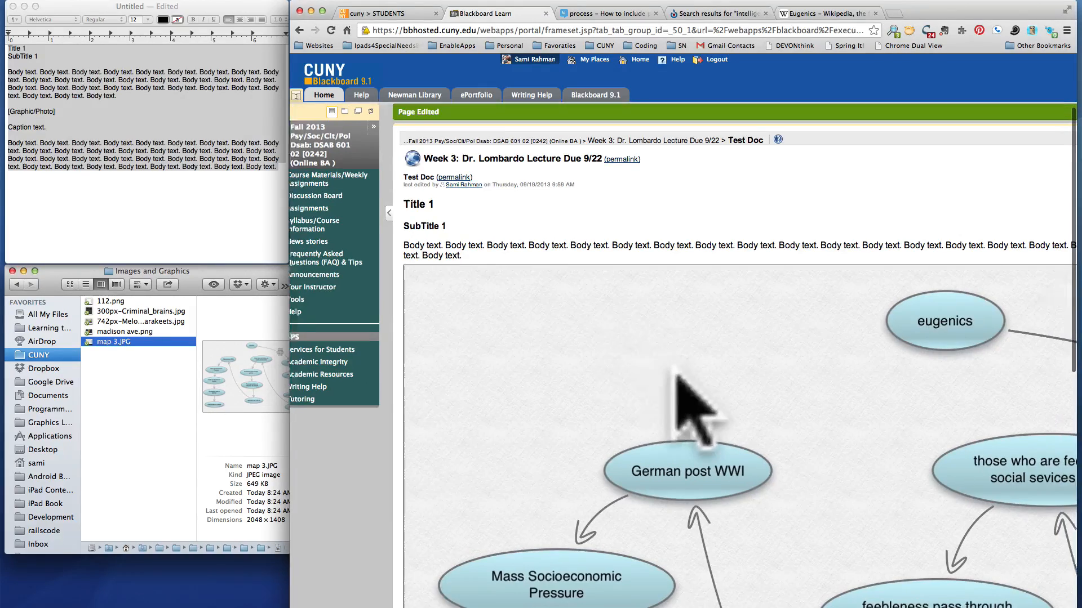
{"action": "scroll", "coordinate": [615, 344], "scroll_direction": "right", "scroll_amount": 10}
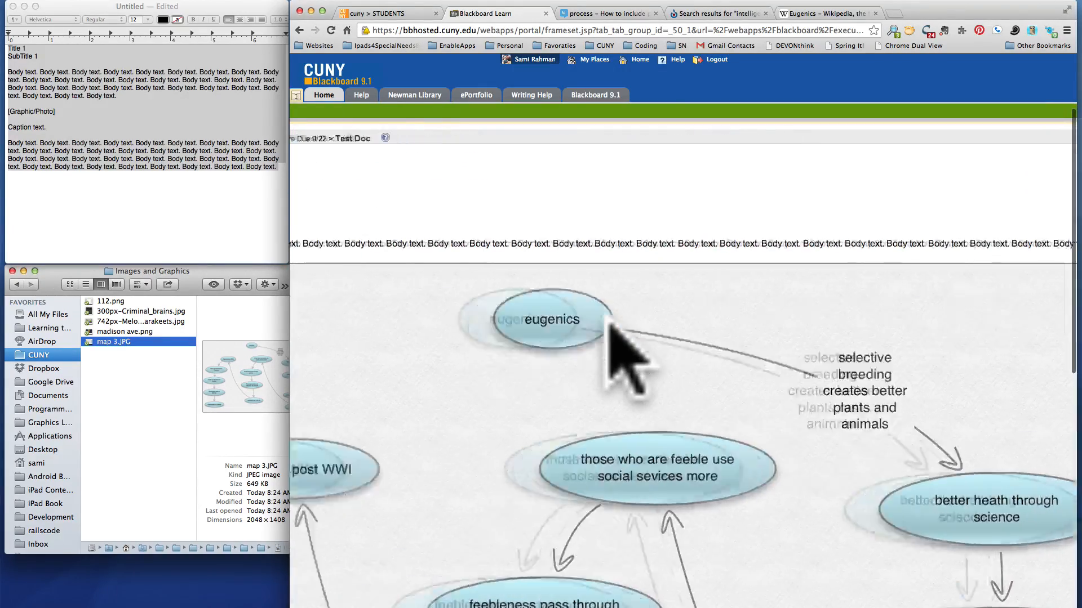
{"action": "scroll", "coordinate": [608, 324], "scroll_direction": "left", "scroll_amount": 8}
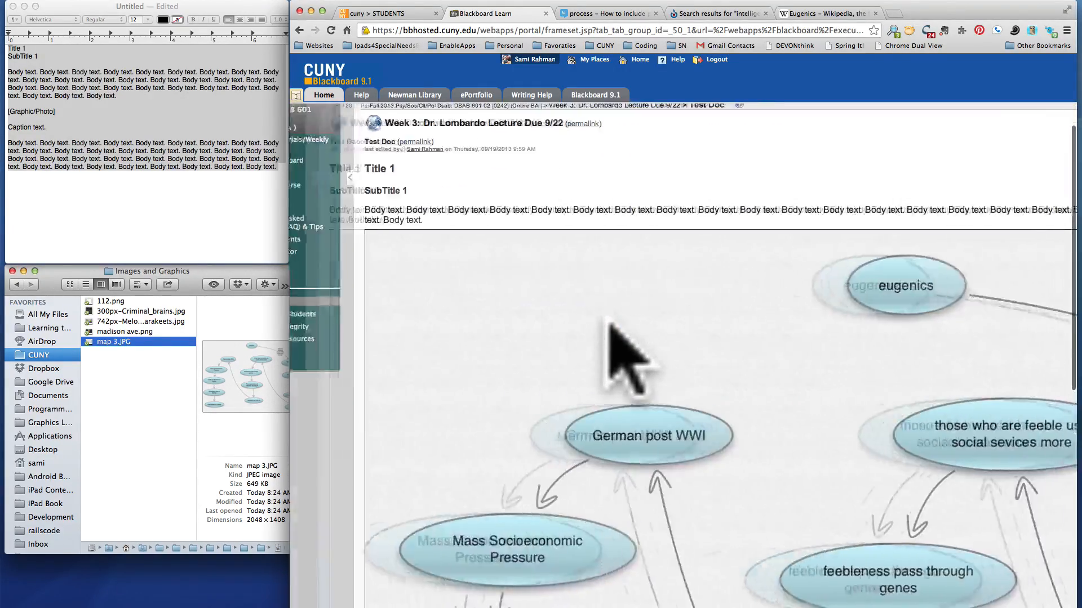
{"action": "scroll", "coordinate": [610, 325], "scroll_direction": "right", "scroll_amount": 8}
{"action": "scroll", "coordinate": [610, 326], "scroll_direction": "left", "scroll_amount": 8}
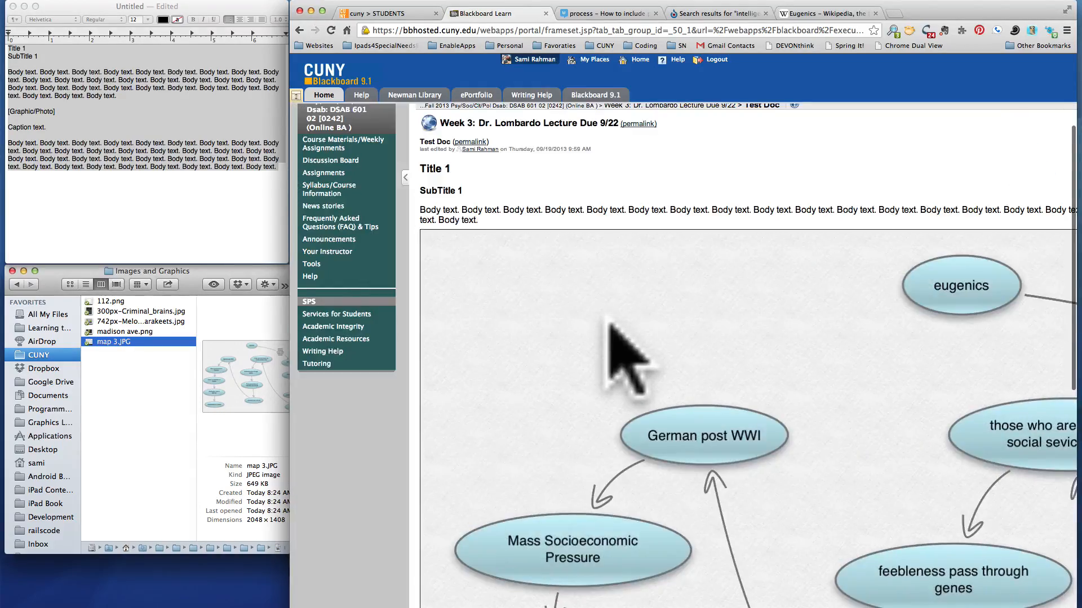
{"action": "scroll", "coordinate": [610, 324], "scroll_direction": "right", "scroll_amount": 10}
{"action": "scroll", "coordinate": [733, 231], "scroll_direction": "up", "scroll_amount": 1}
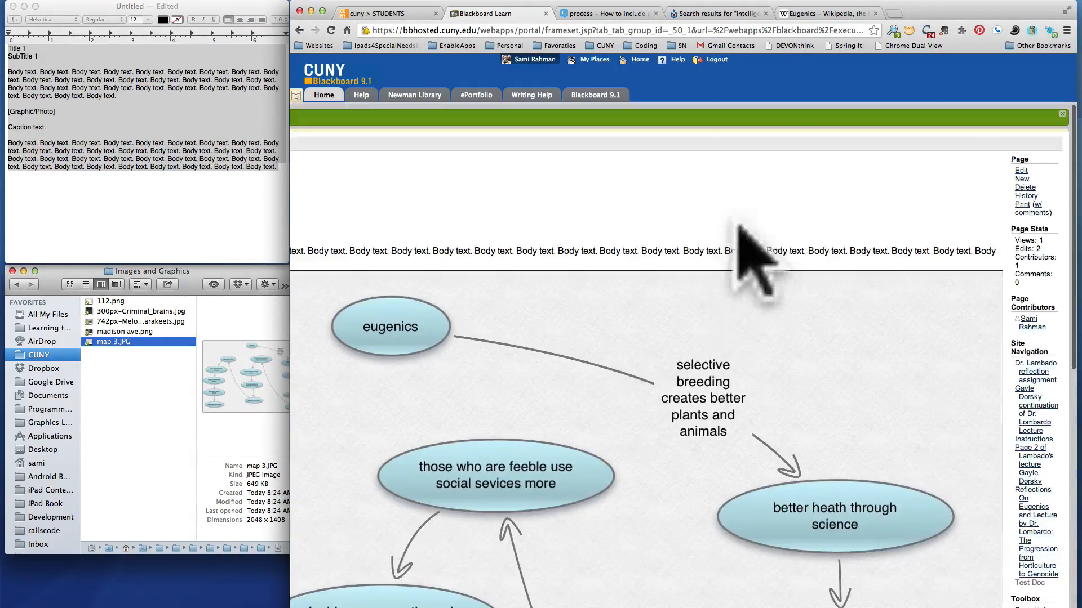
- Reopen the Test Doc page in the full-screen editor and resize the map image to 800 x 550 px with constrained proportions
{"action": "left_click", "coordinate": [1021, 171]}
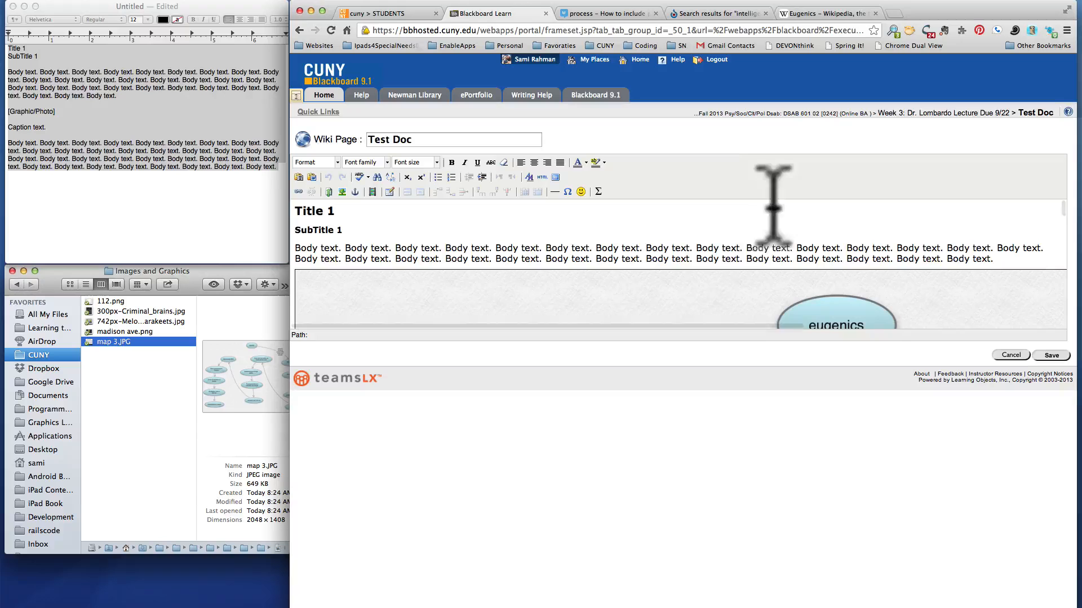
{"action": "left_click", "coordinate": [555, 177]}
{"action": "left_click", "coordinate": [542, 301]}
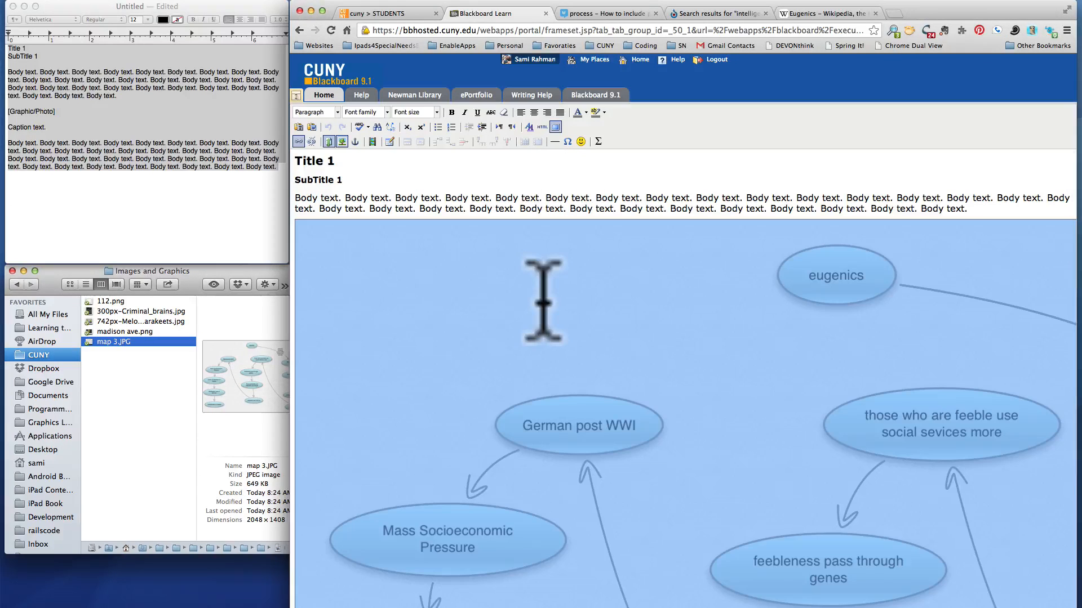
{"action": "left_click", "coordinate": [342, 143]}
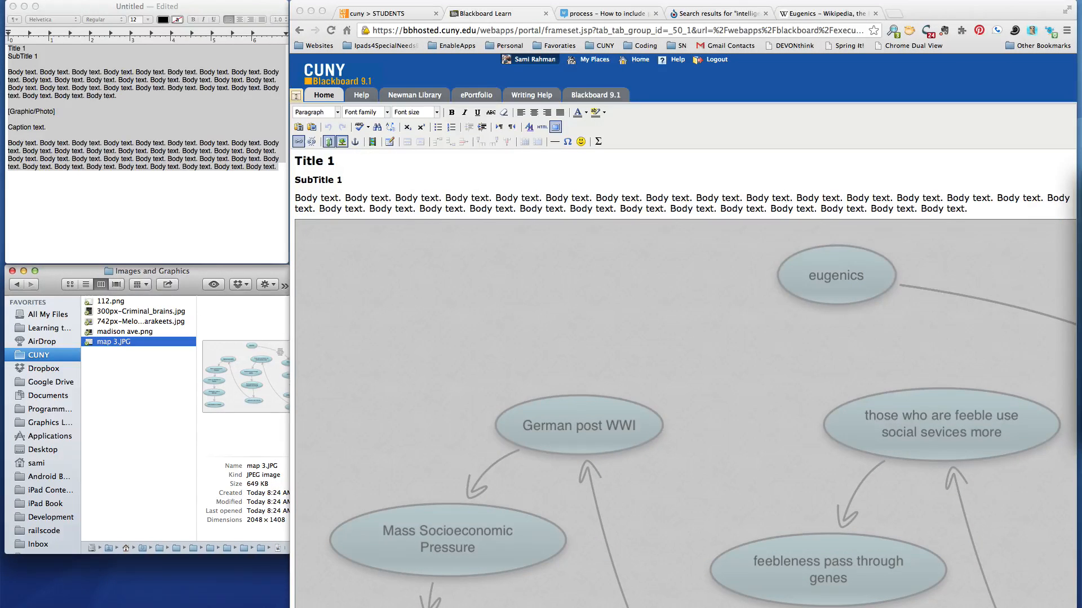
{"action": "left_click_drag", "start_coordinate": [792, 153], "coordinate": [434, 116]}
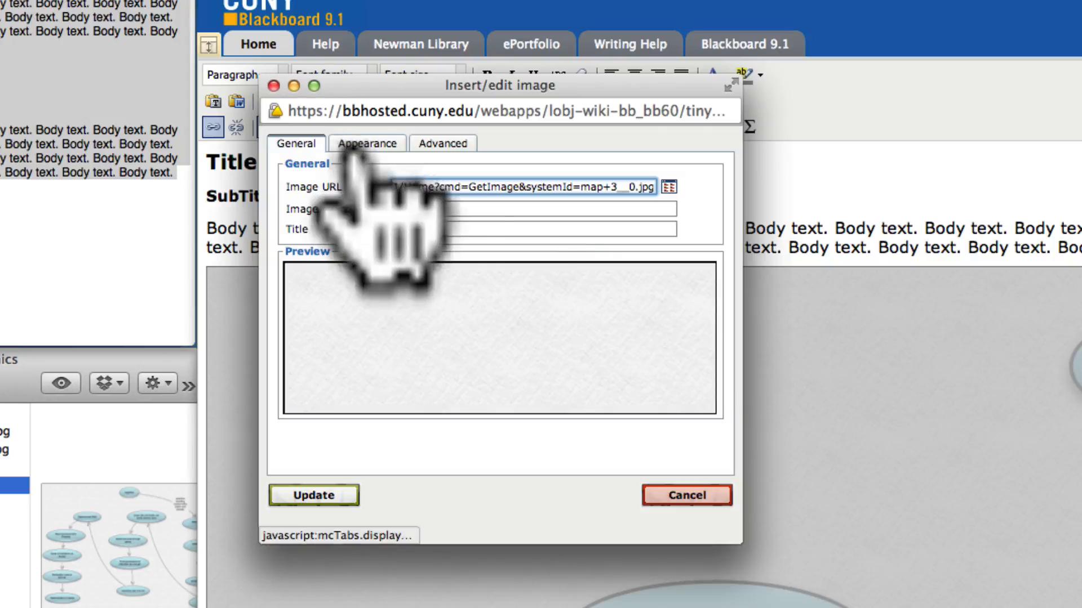
{"action": "left_click", "coordinate": [377, 151]}
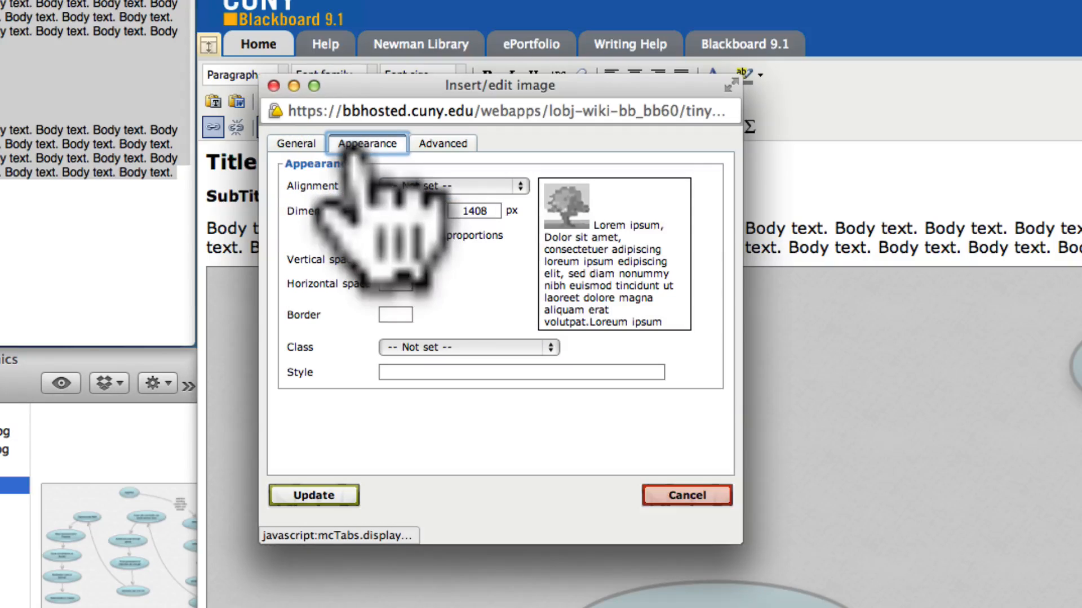
{"action": "left_click", "coordinate": [394, 213]}
{"action": "left_click_drag", "start_coordinate": [392, 214], "coordinate": [436, 214]}
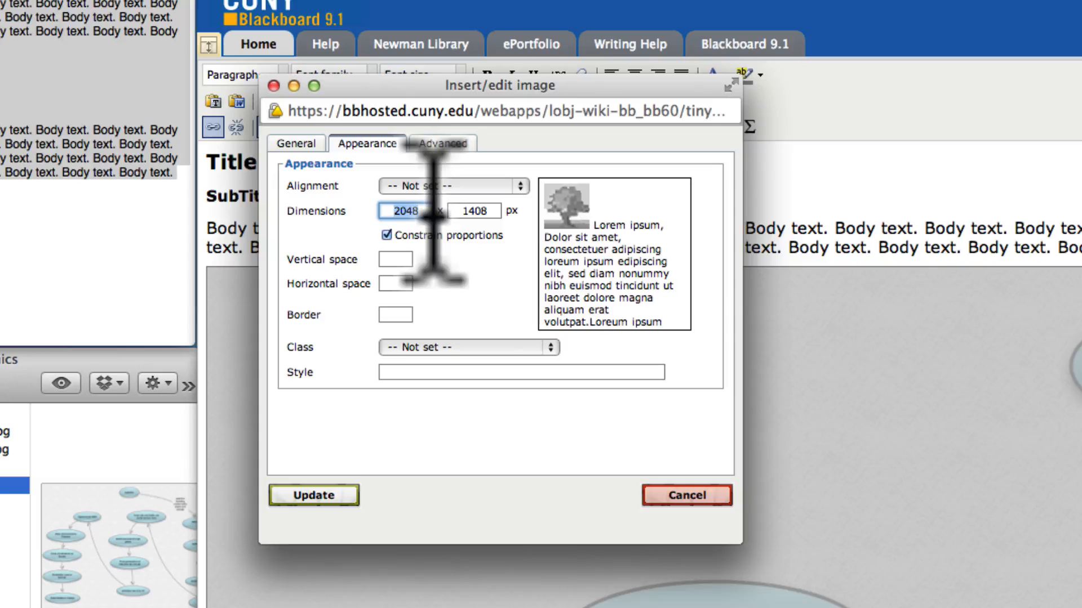
{"action": "type", "text": "800"}
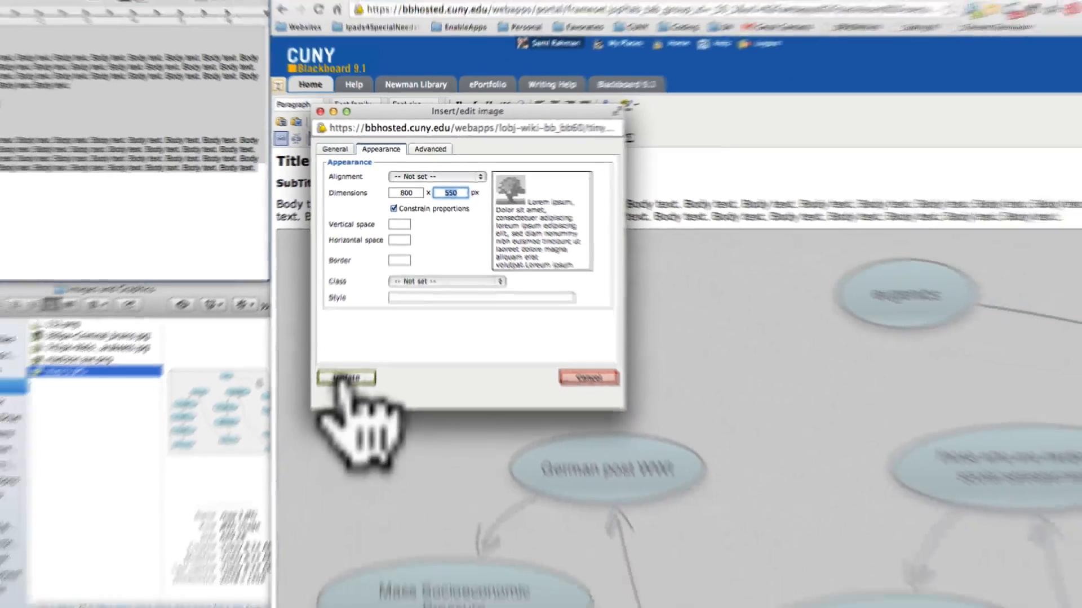
{"action": "left_click", "coordinate": [313, 495]}
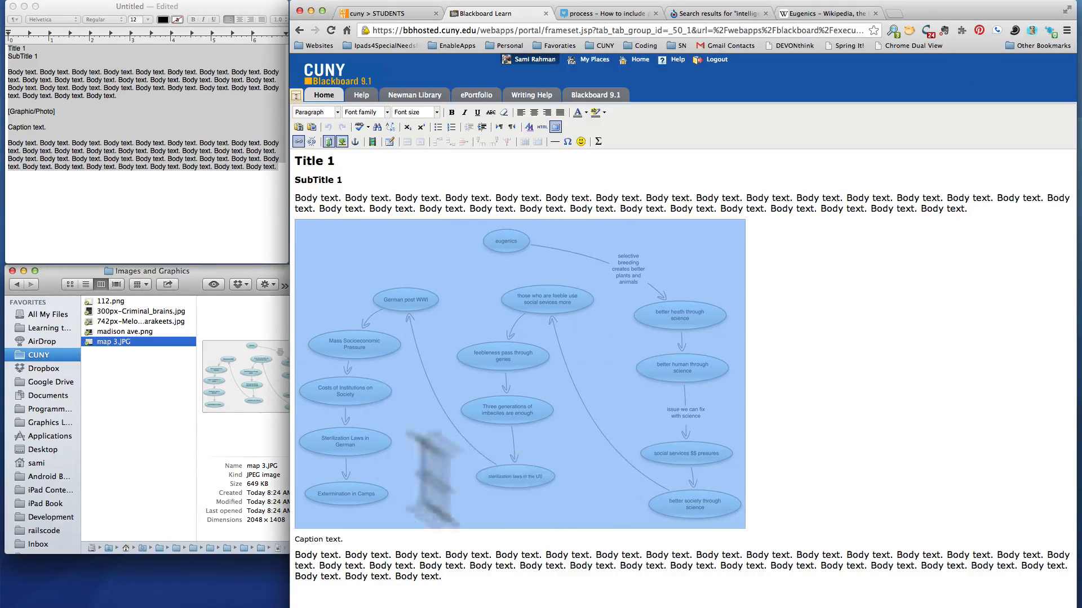
- Exit the full-screen editor, save the wiki page, and review the resized map image with its caption and body text
{"action": "left_click", "coordinate": [555, 128]}
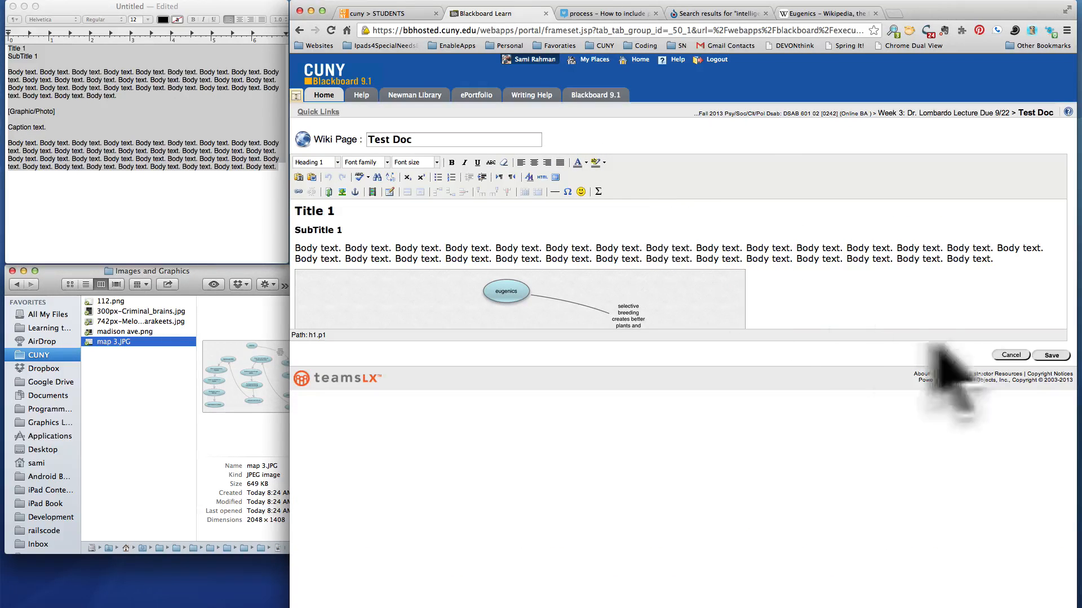
{"action": "left_click", "coordinate": [1048, 356]}
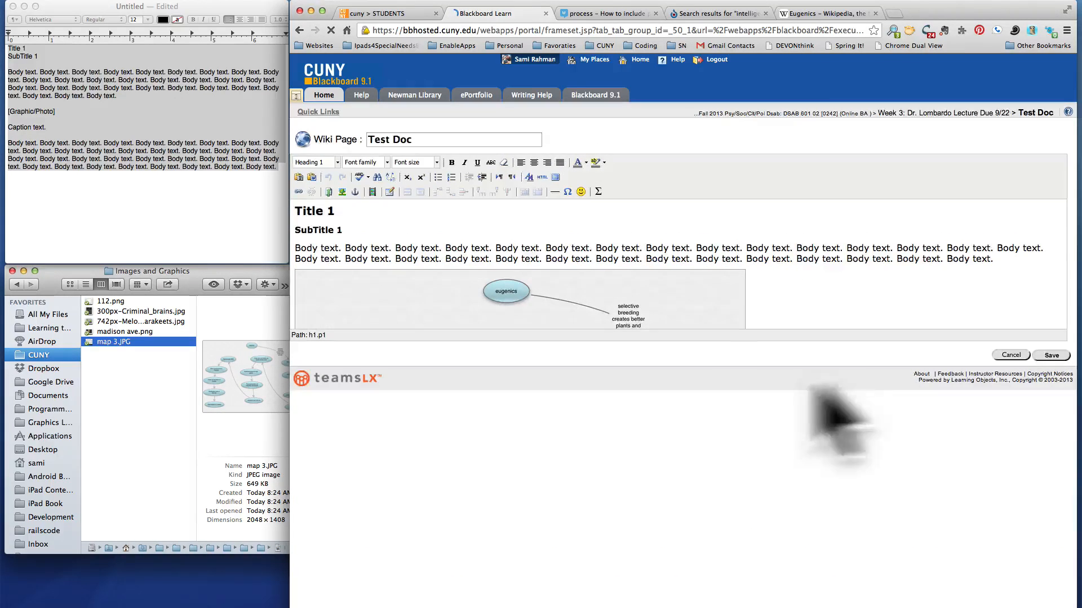
{"action": "scroll", "coordinate": [748, 386], "scroll_direction": "down", "scroll_amount": 2}
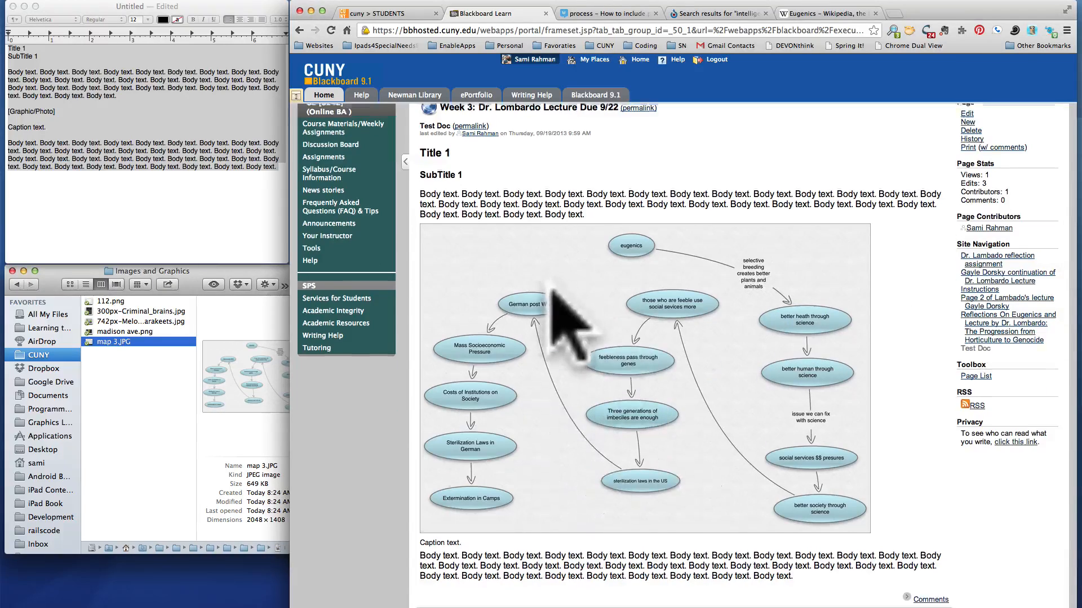
{"action": "scroll", "coordinate": [496, 314], "scroll_direction": "up", "scroll_amount": 1}
{"action": "scroll", "coordinate": [698, 372], "scroll_direction": "down", "scroll_amount": 1}
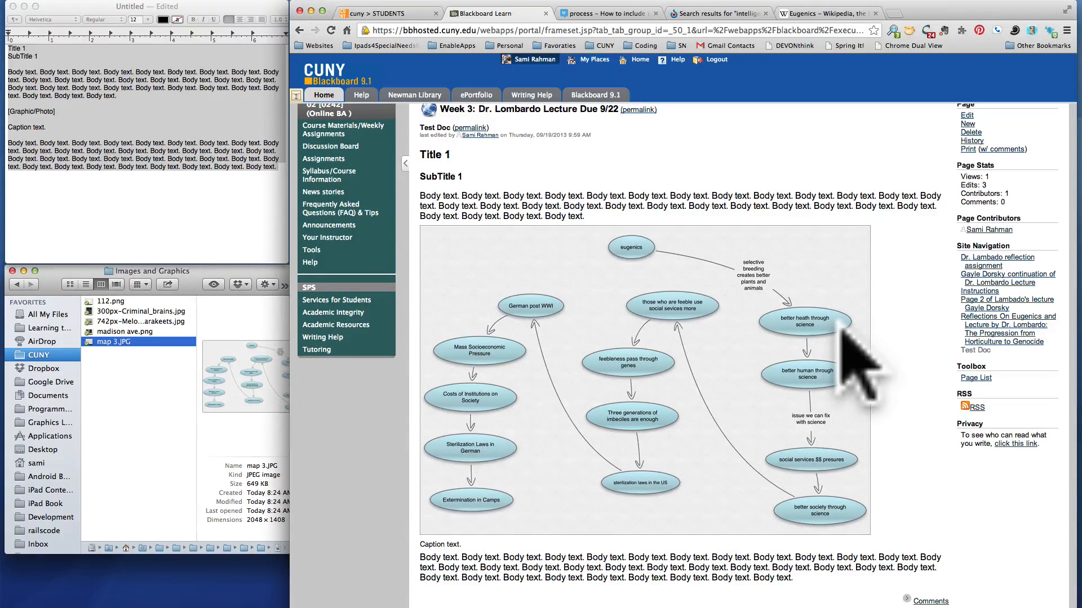
{"action": "scroll", "coordinate": [856, 361], "scroll_direction": "down", "scroll_amount": 1}
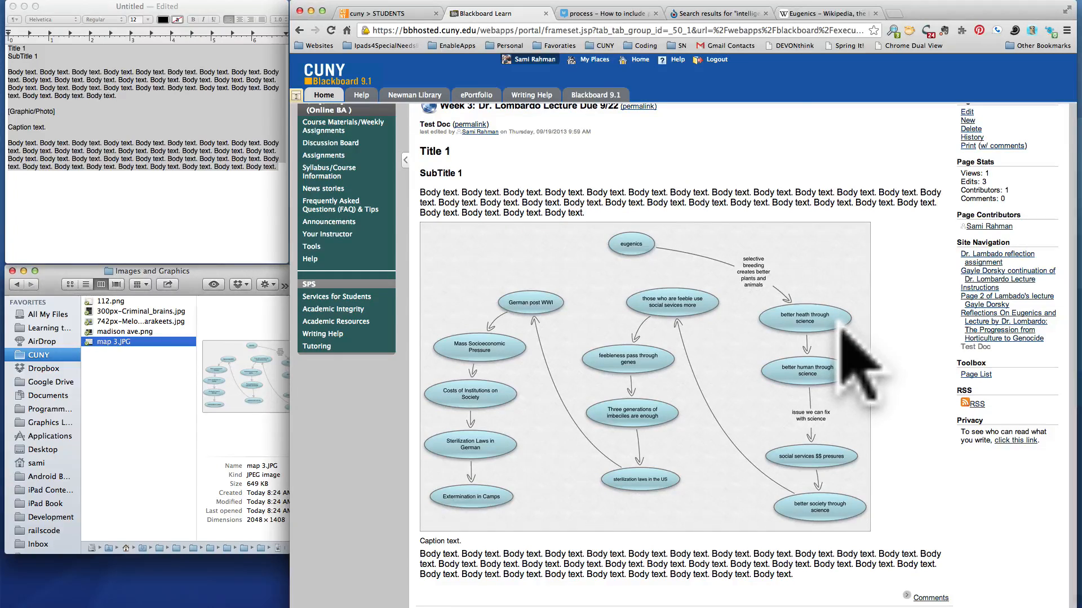
{"action": "scroll", "coordinate": [862, 366], "scroll_direction": "up", "scroll_amount": 2}
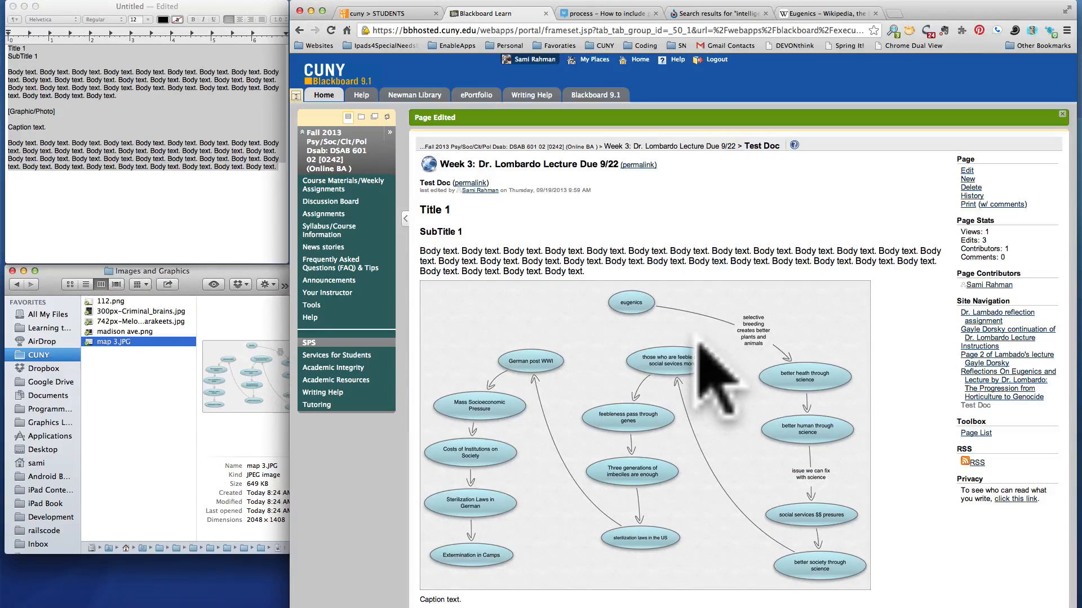
{"action": "scroll", "coordinate": [698, 337], "scroll_direction": "down", "scroll_amount": 2}
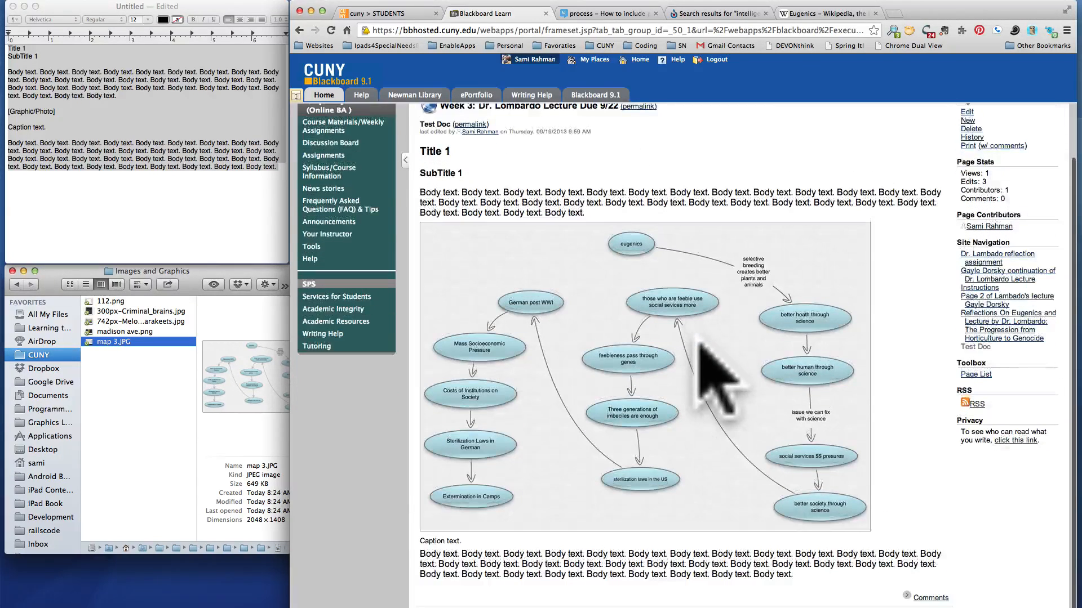